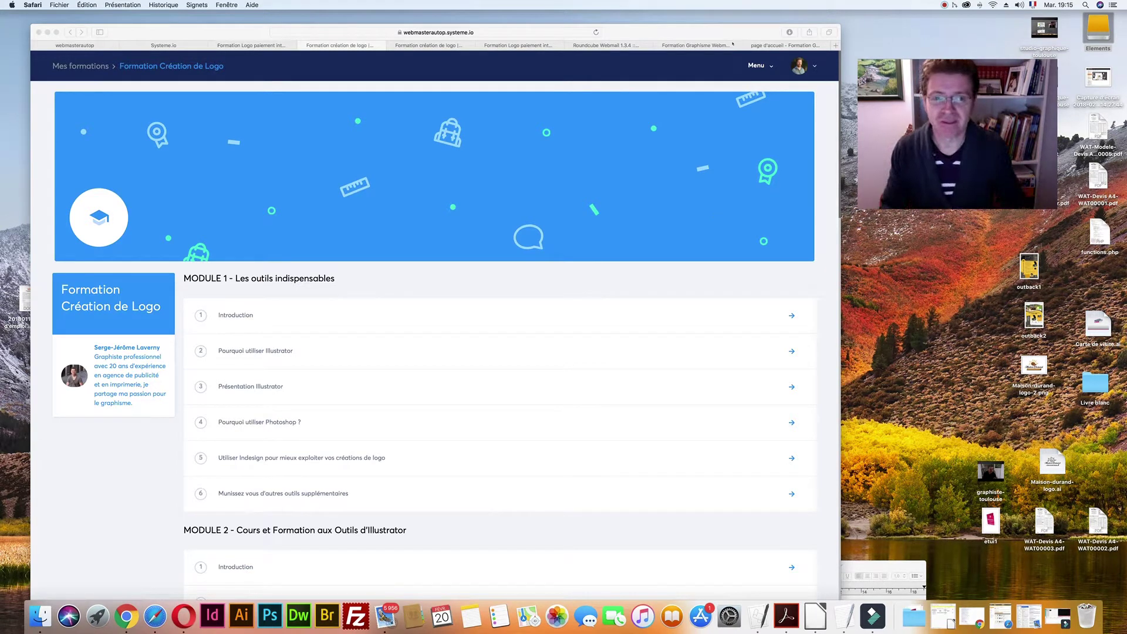
Step: Examine the module and lesson list of the Formation Création de Logo course, from Module 1 to Module 7
left_click_drag(636, 31, 637, 23)
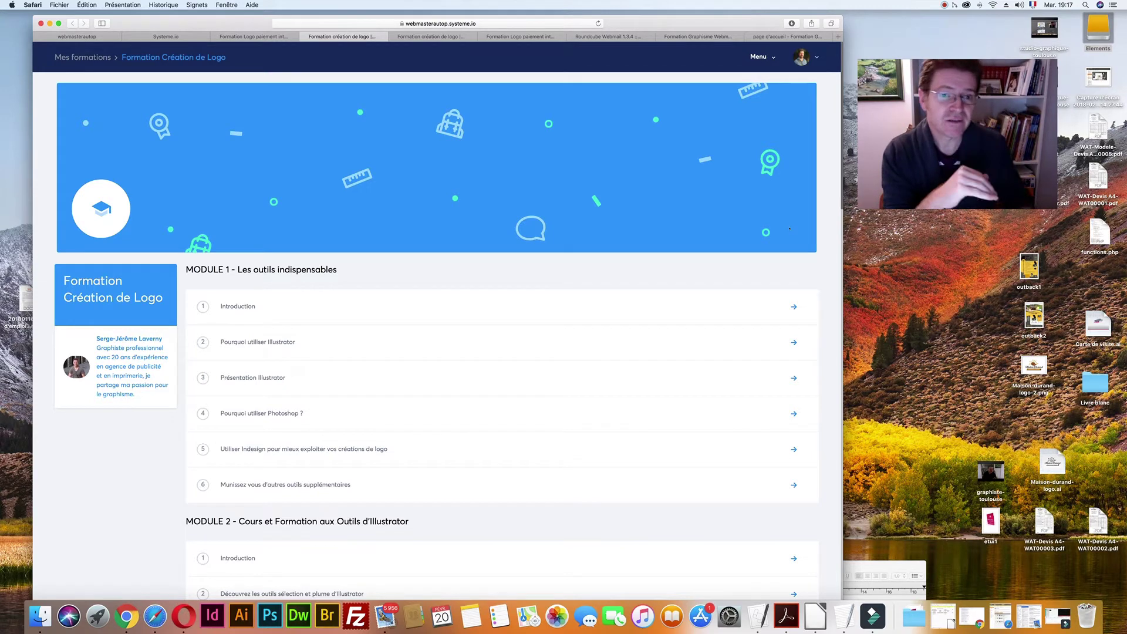
left_click(772, 58)
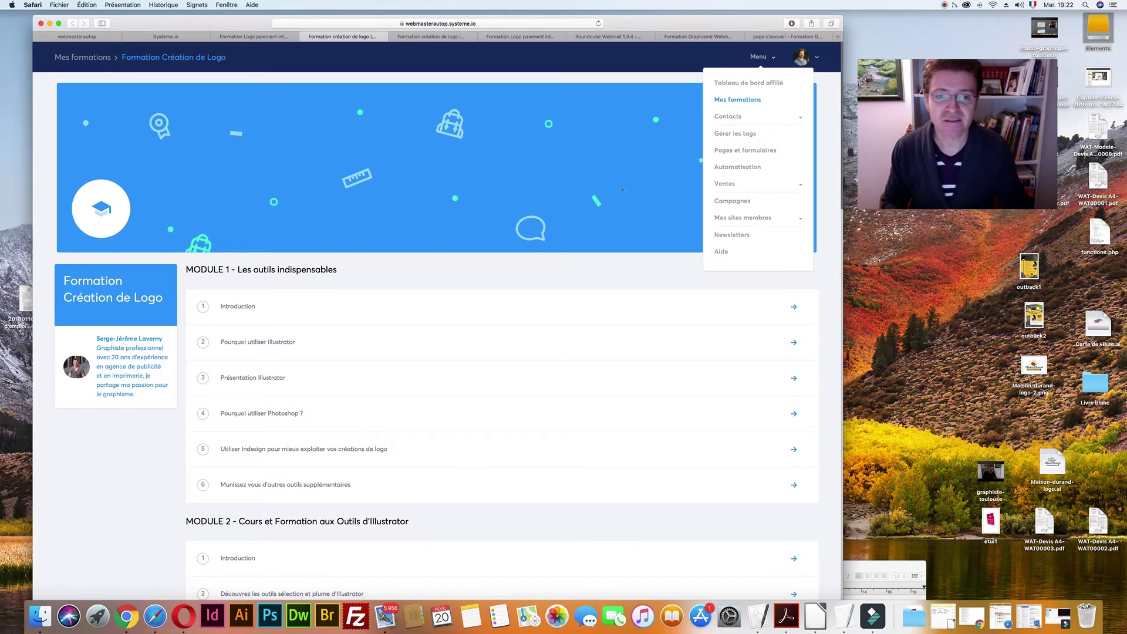
scroll(622, 189, "down", 5)
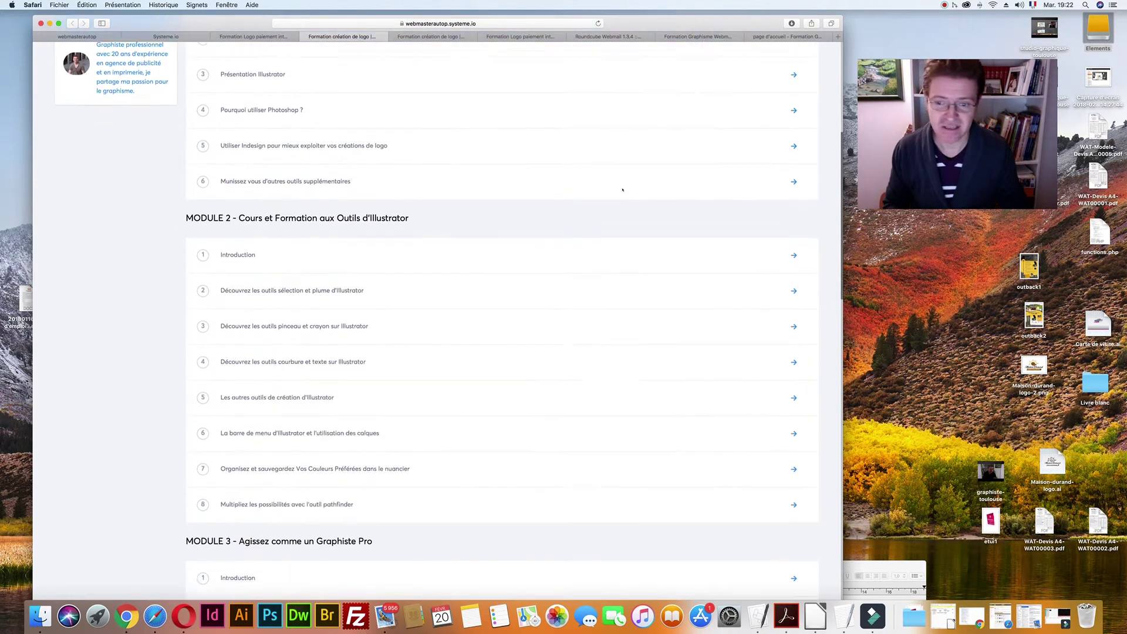
scroll(622, 189, "up", 6)
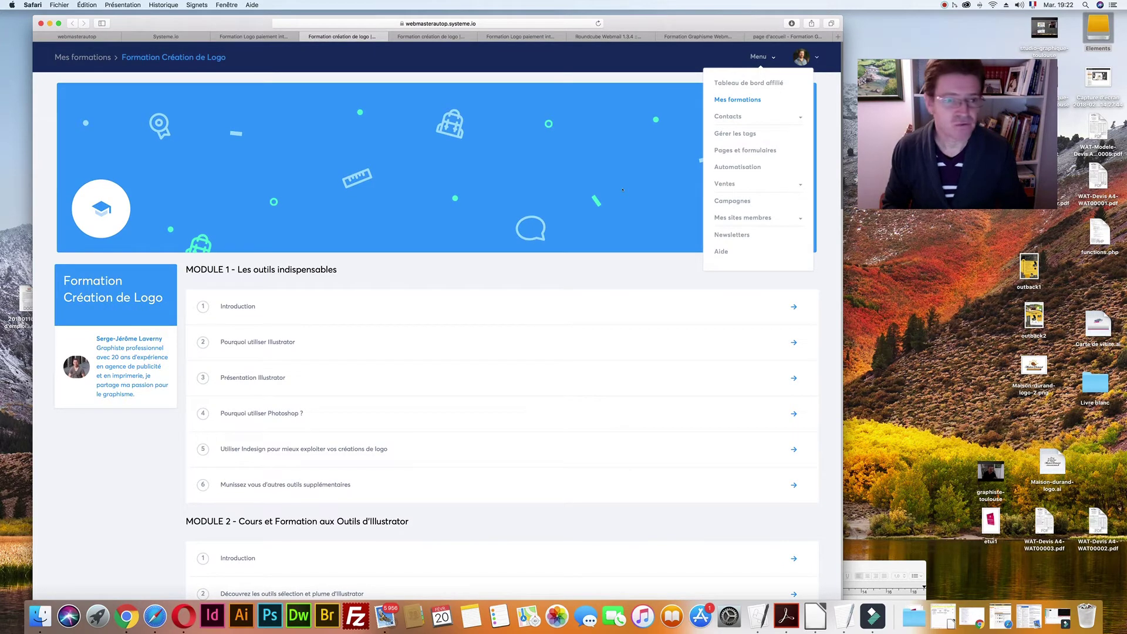
scroll(505, 321, "down", 3)
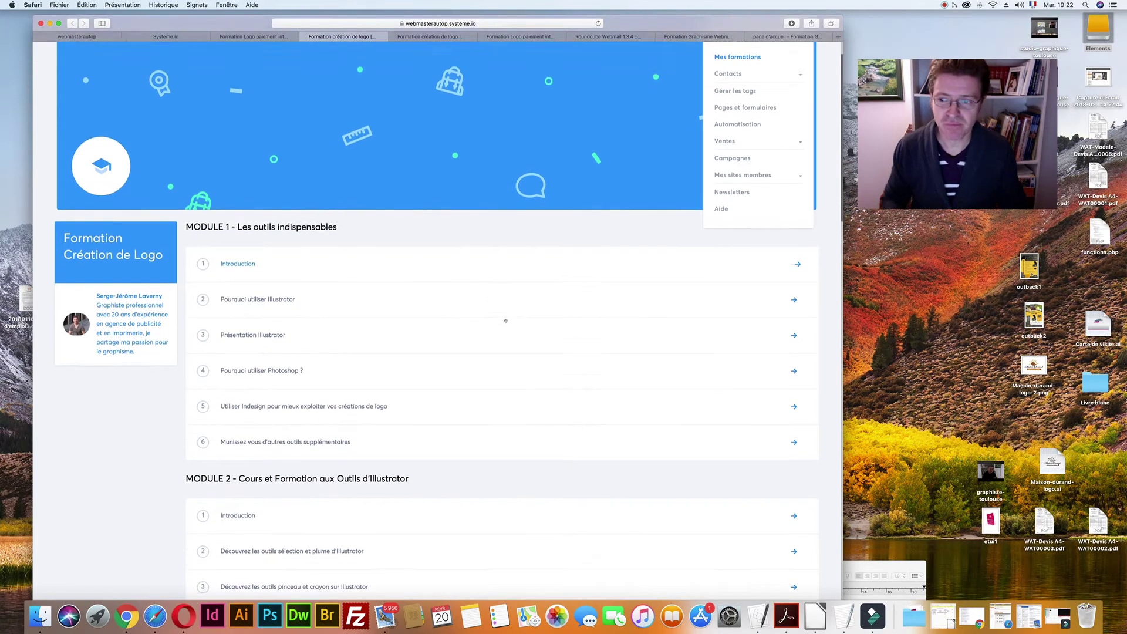
scroll(505, 320, "down", 10)
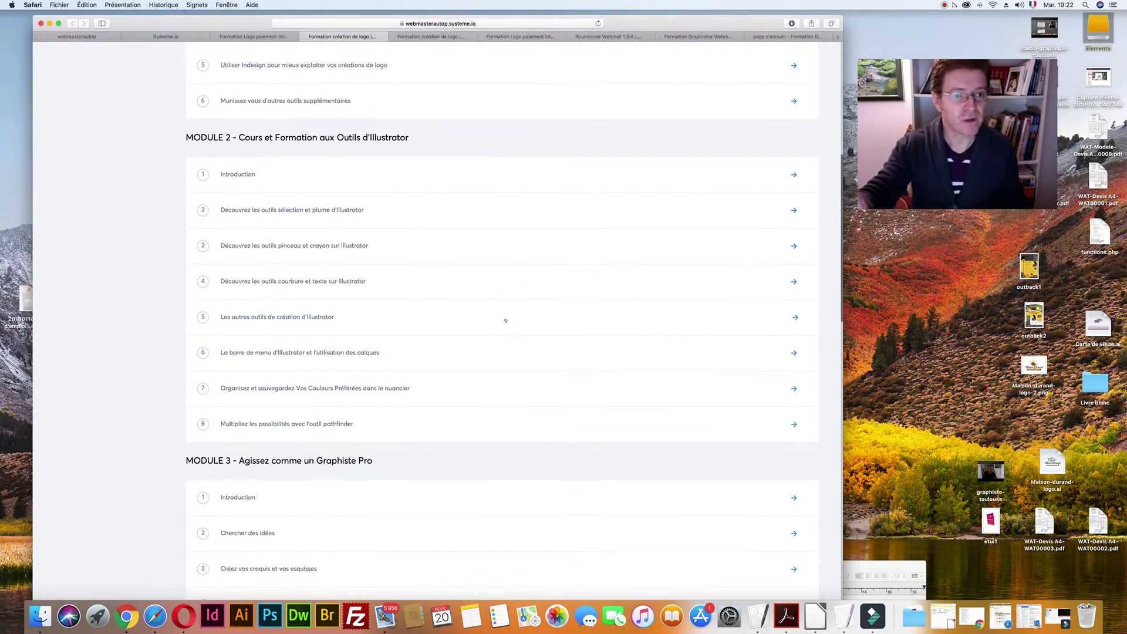
scroll(505, 320, "down", 3)
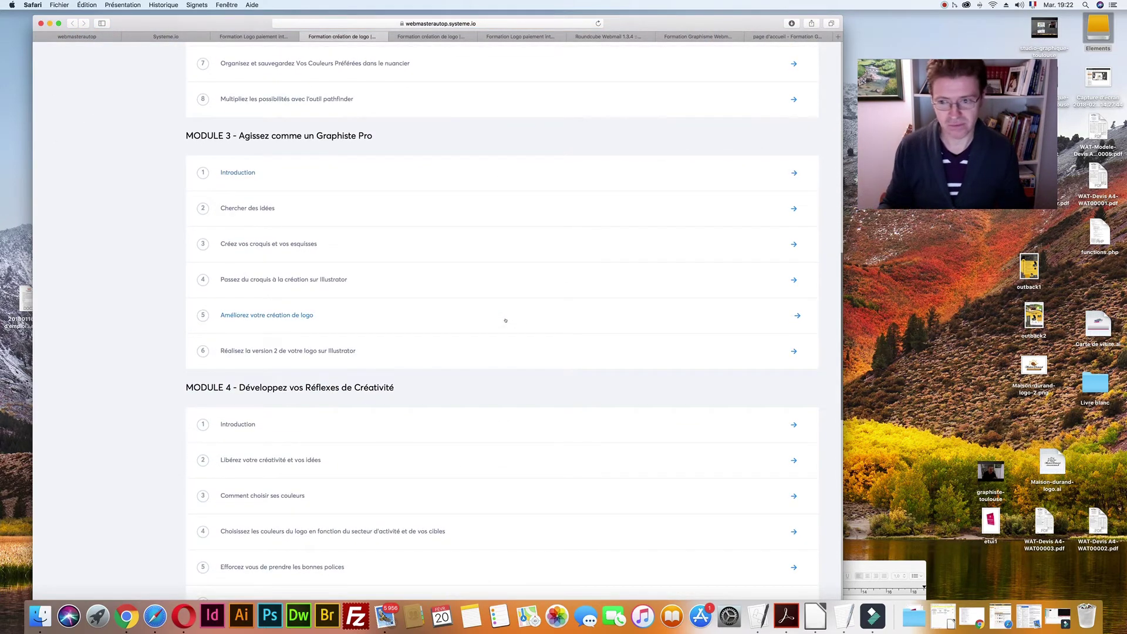
scroll(505, 320, "down", 10)
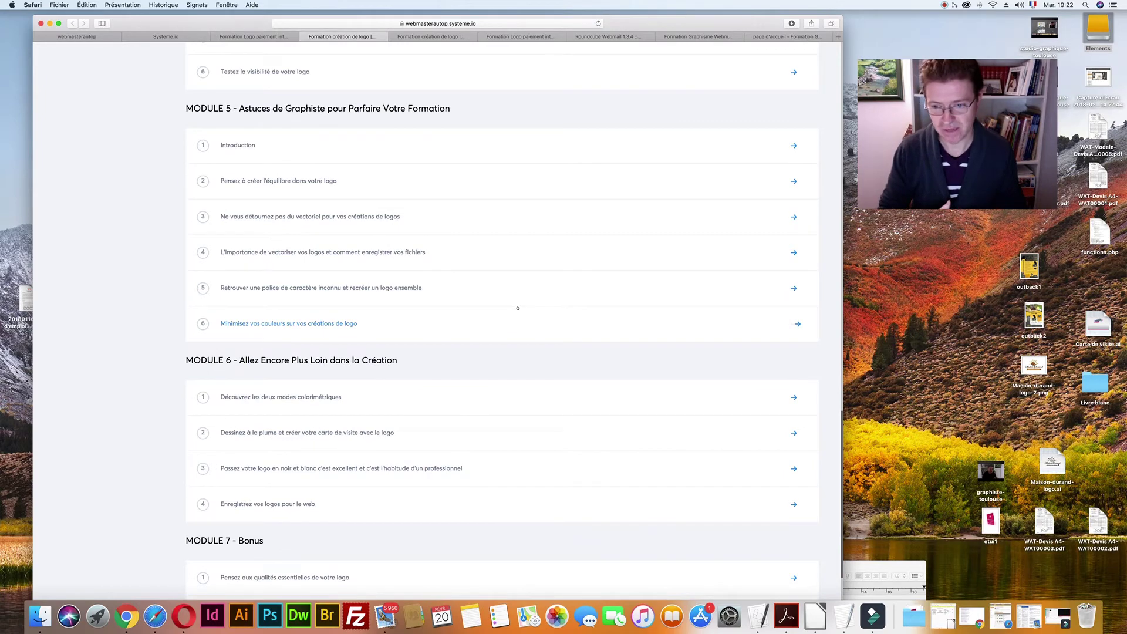
scroll(518, 308, "up", 20)
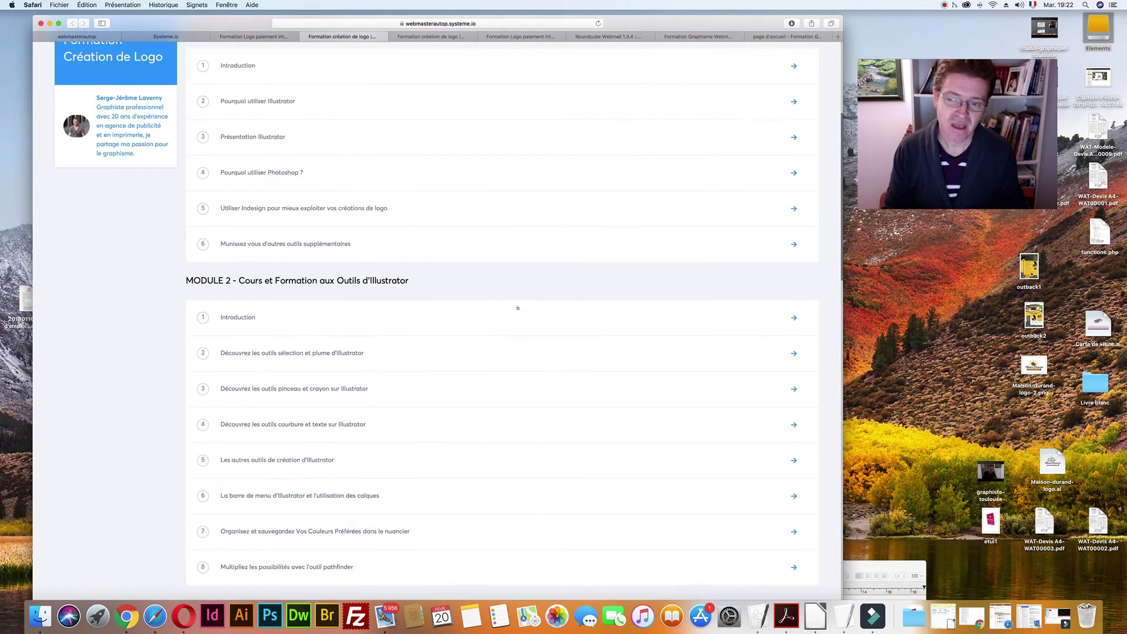
scroll(518, 307, "up", 4)
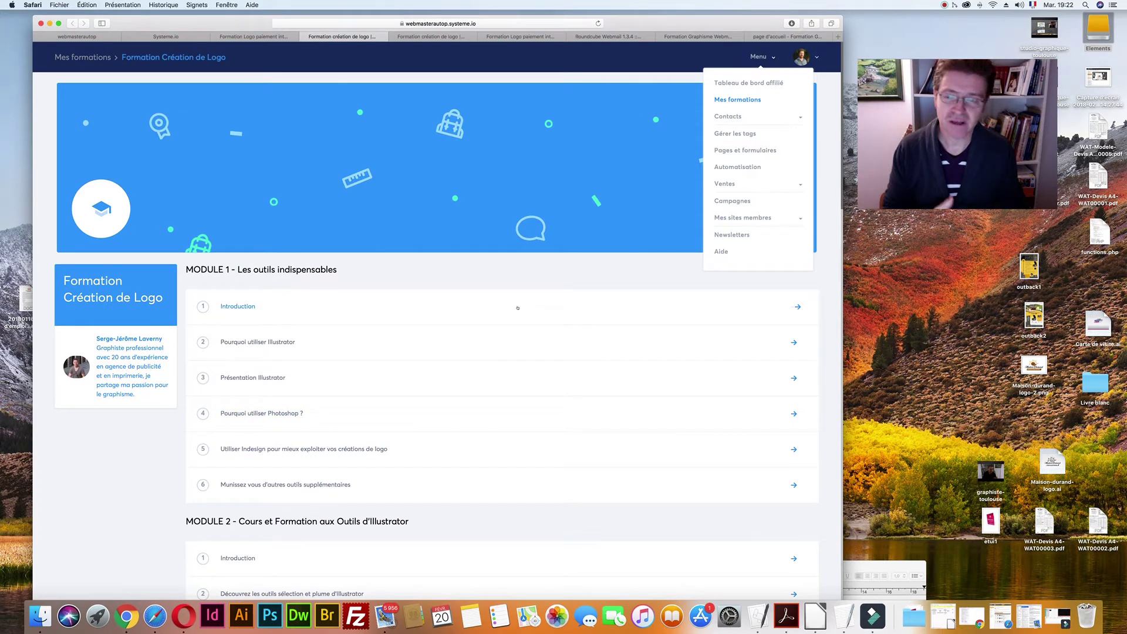
Step: Look over the already open course pages and order forms of the logo training
left_click(766, 58)
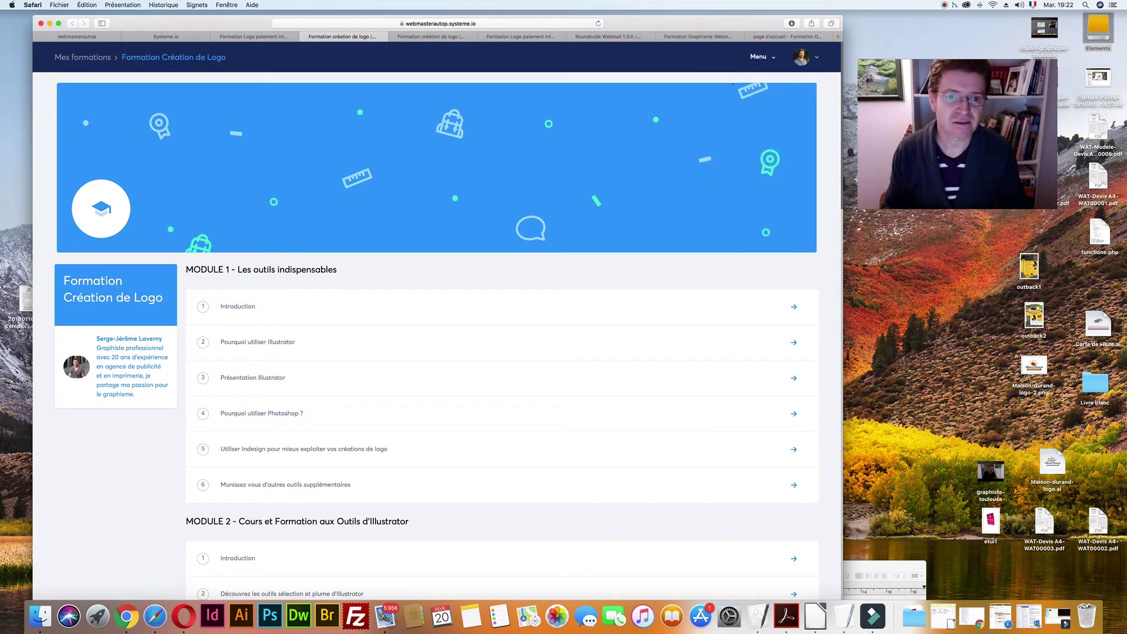
left_click(770, 61)
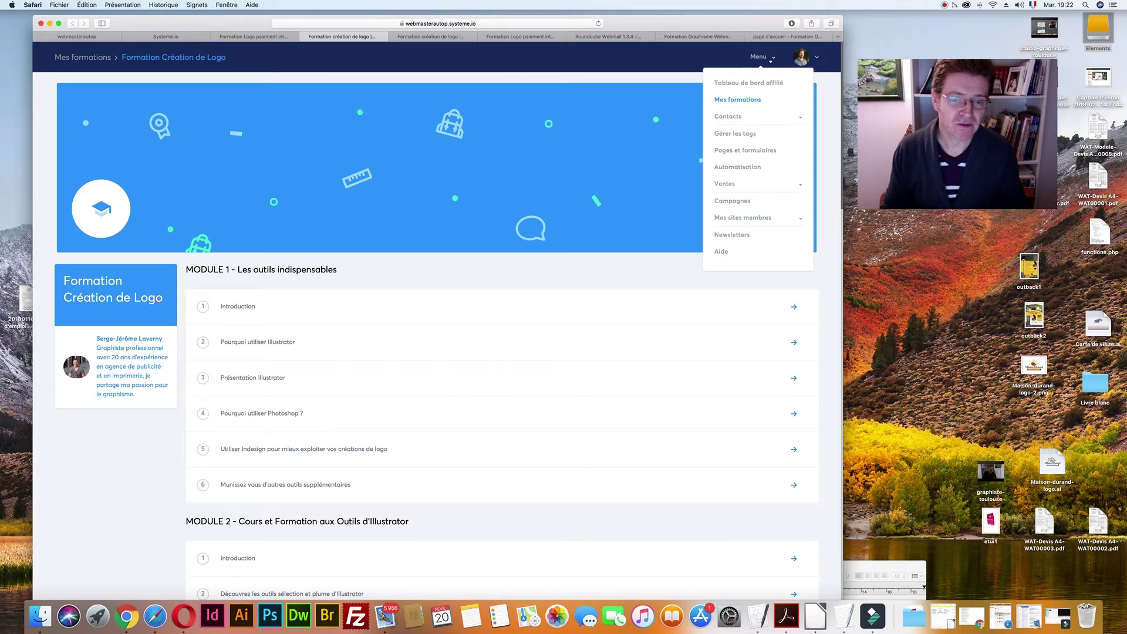
left_click(413, 37)
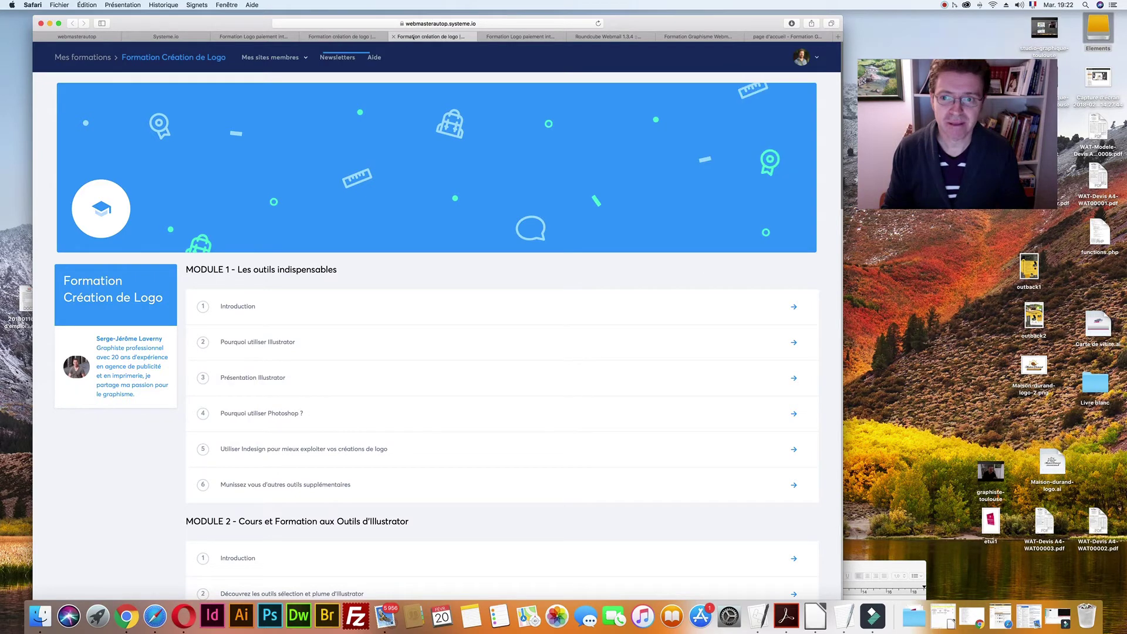
left_click(492, 37)
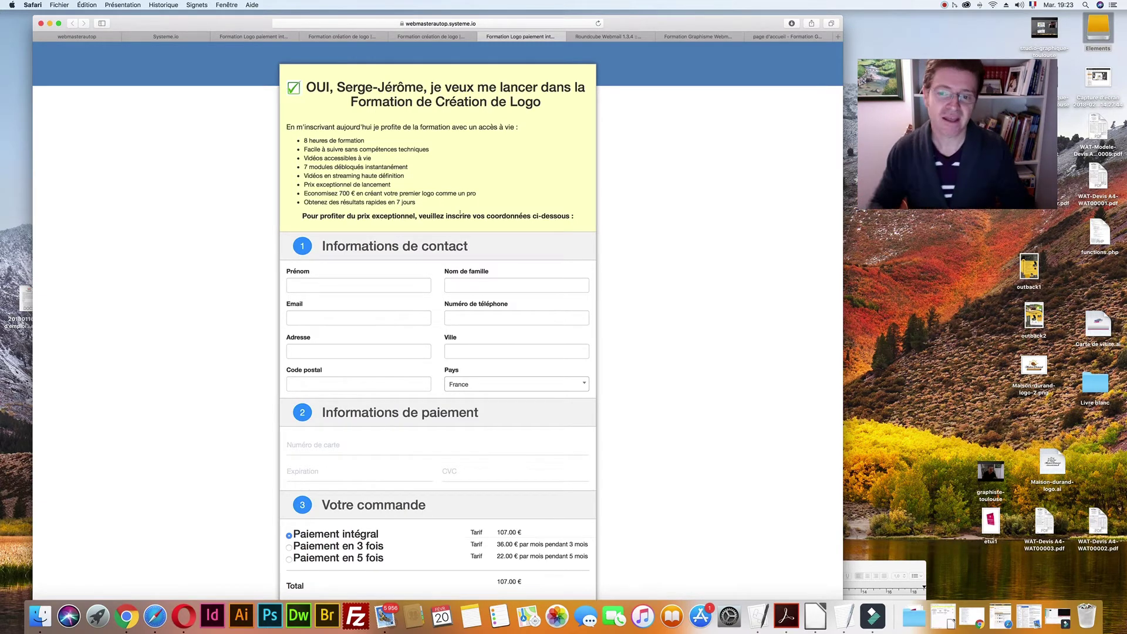
left_click(306, 37)
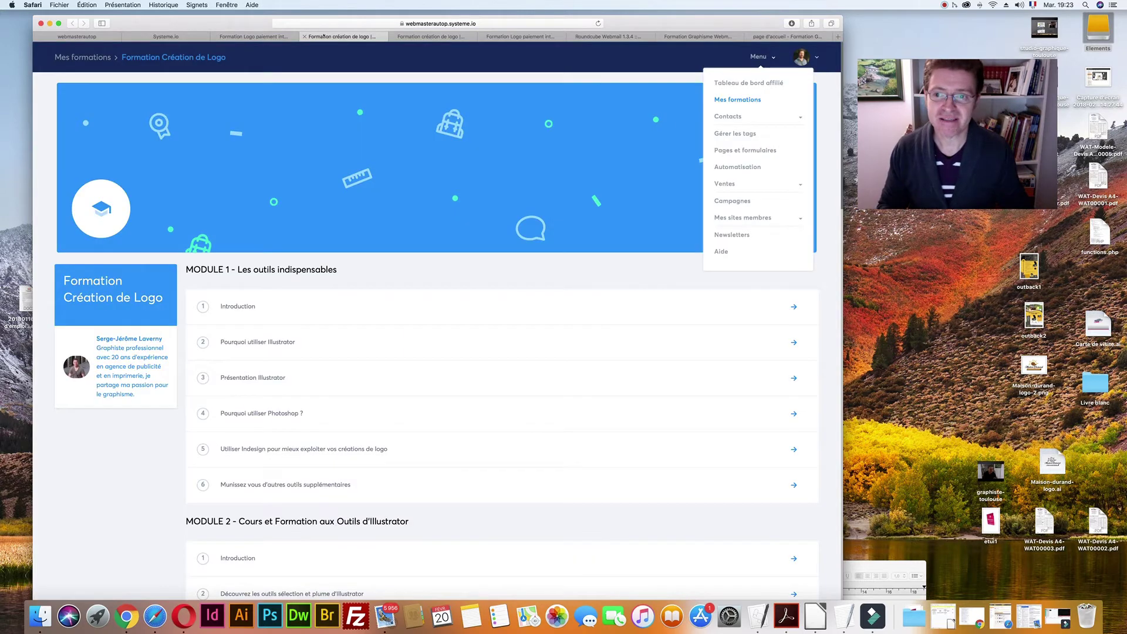
left_click(243, 37)
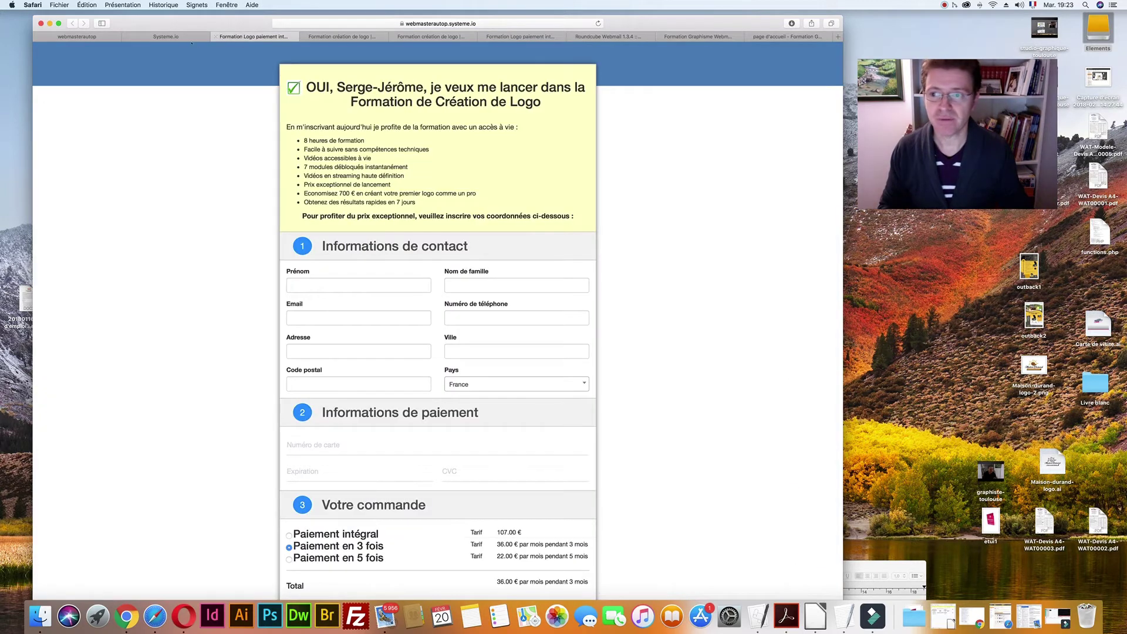
Step: Open the logo training's sales page from the Formation page of the webmasterautop.fr website
left_click(662, 37)
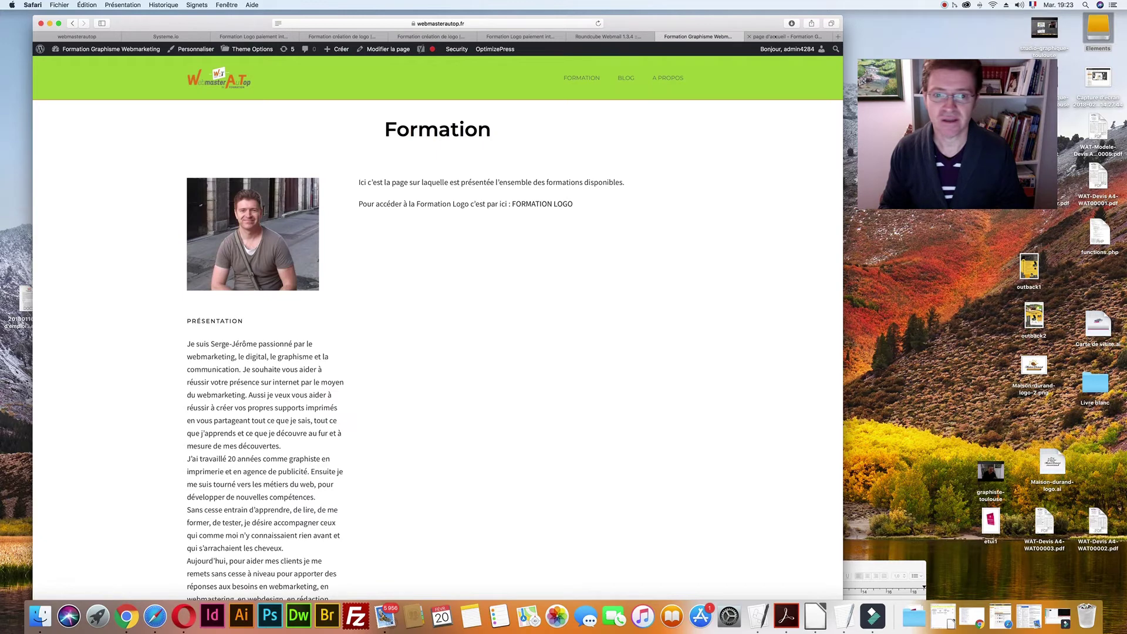
left_click(775, 36)
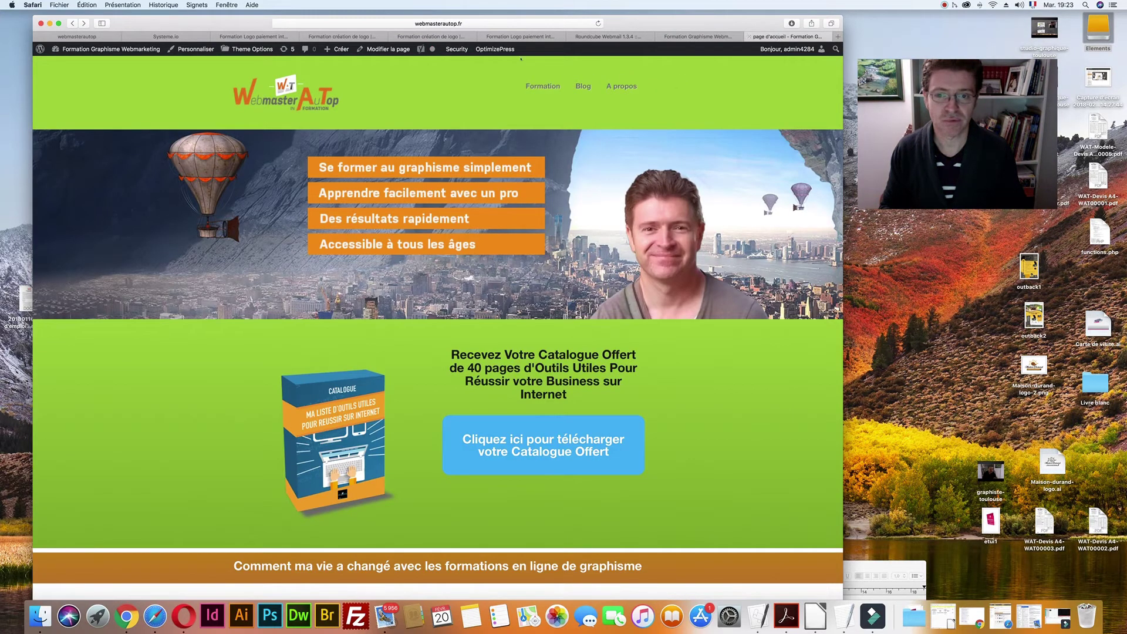
left_click(679, 37)
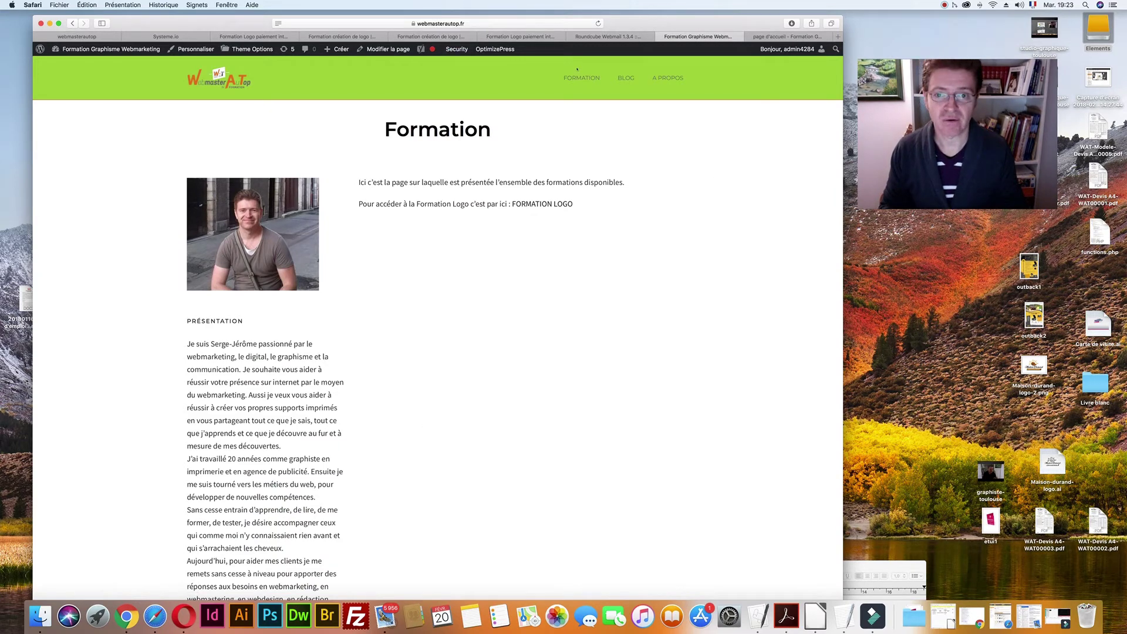
left_click(527, 204)
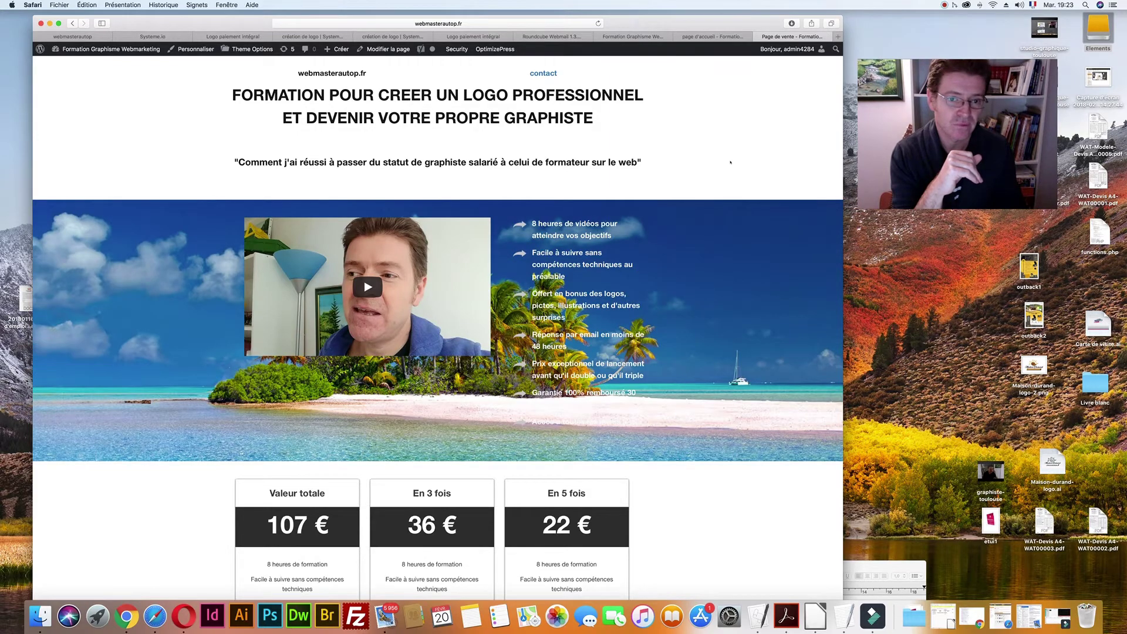
Step: Review the sales page's program and pricing plans, and open the order form for the 107 € full-payment plan
scroll(730, 163, "down", 15)
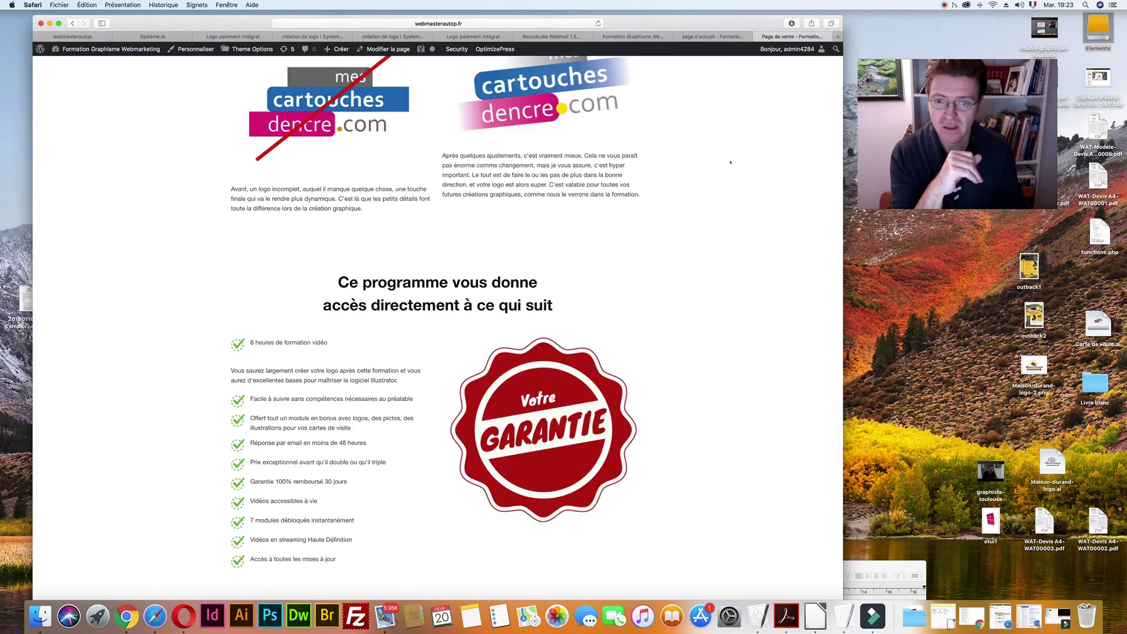
scroll(729, 167, "up", 7)
scroll(727, 174, "up", 7)
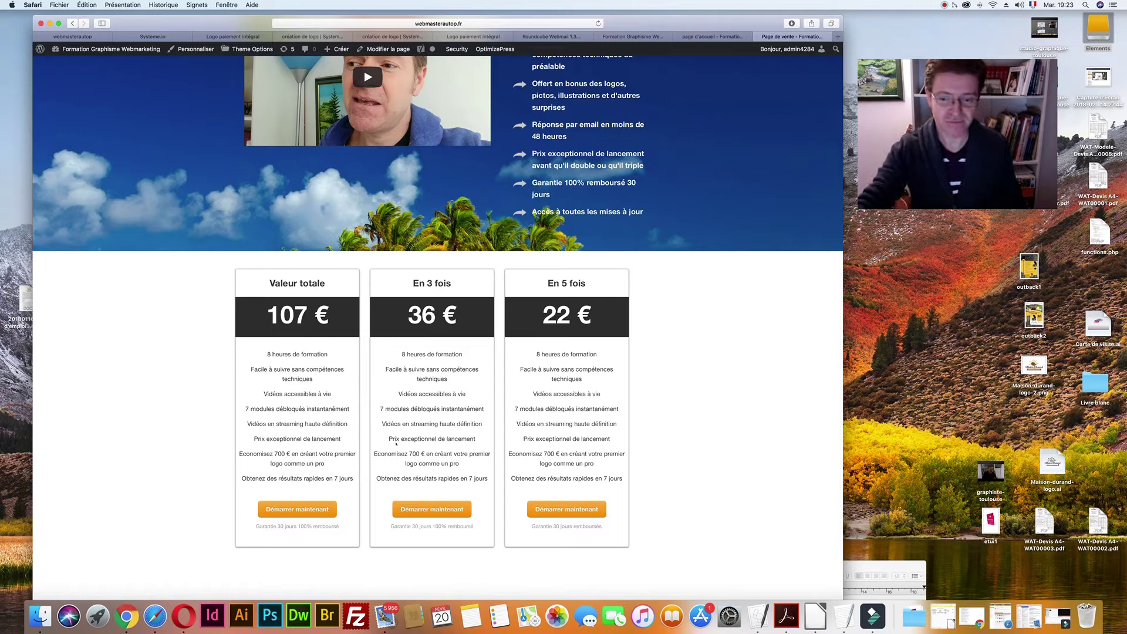
scroll(296, 502, "down", 1)
scroll(303, 501, "up", 1)
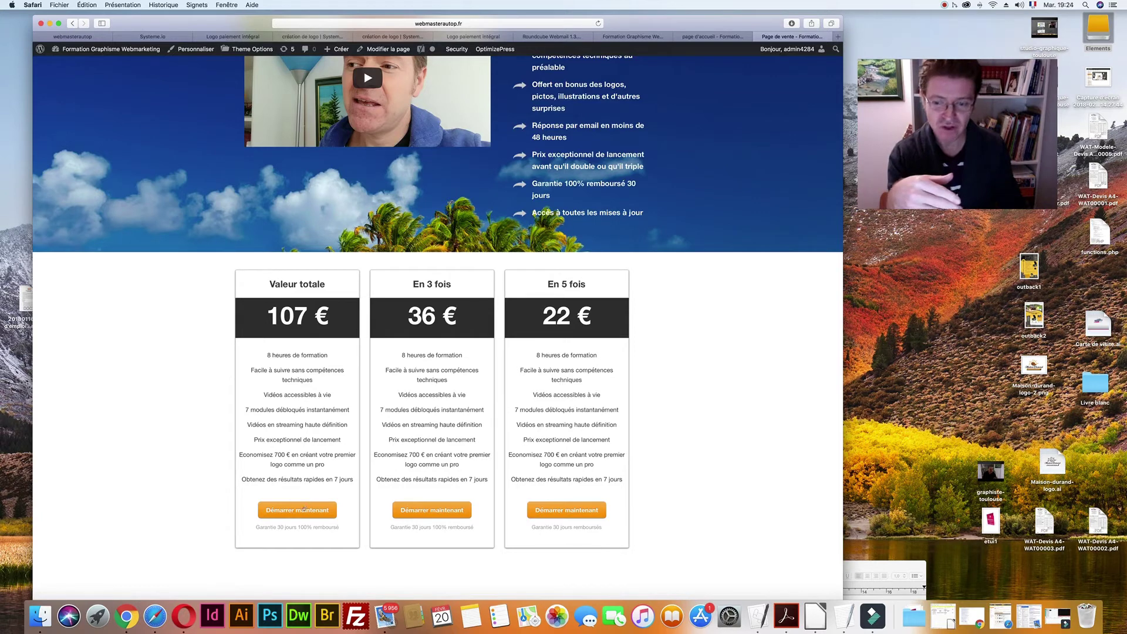
left_click(304, 508)
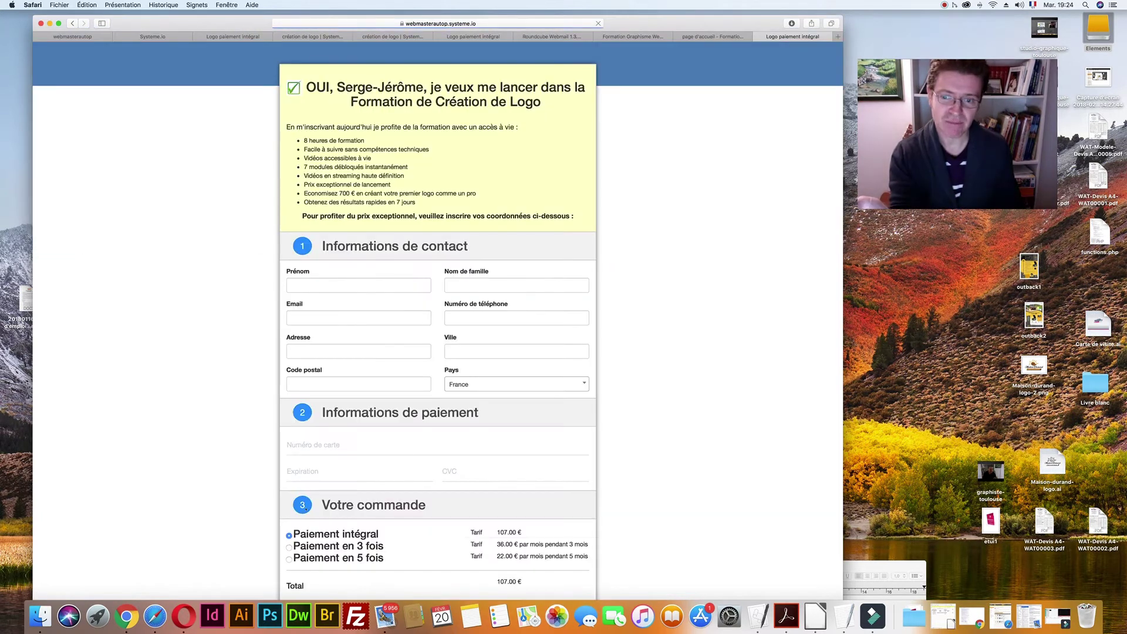
Step: Try the "Paiement en 3 fois" and "Paiement en 5 fois" options and review the order form
scroll(278, 444, "down", 3)
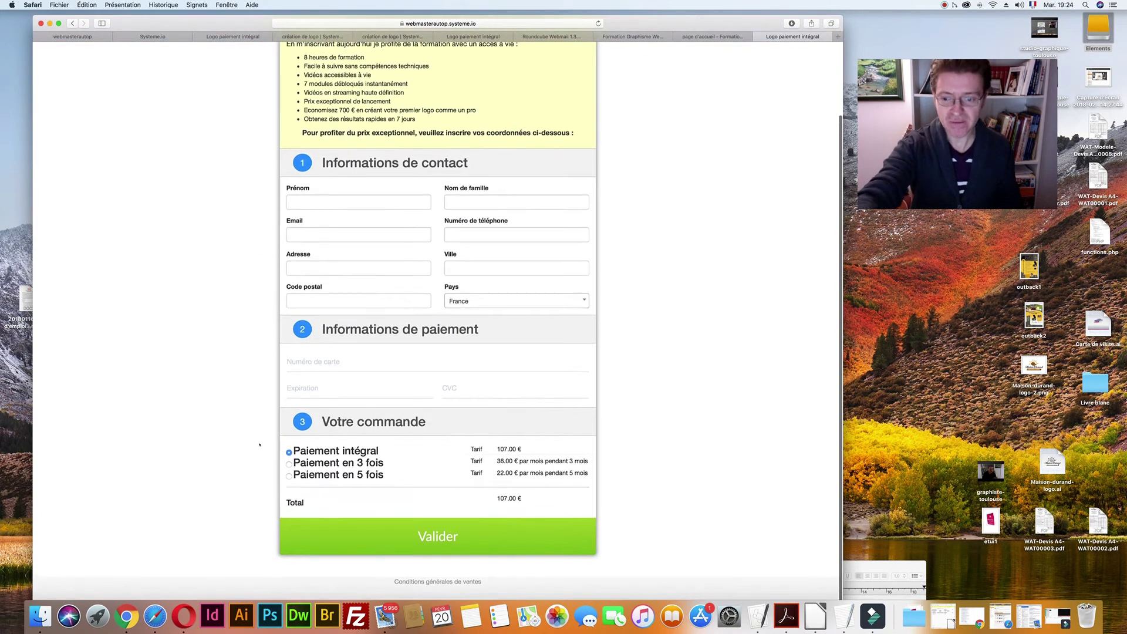
left_click(289, 464)
left_click(289, 475)
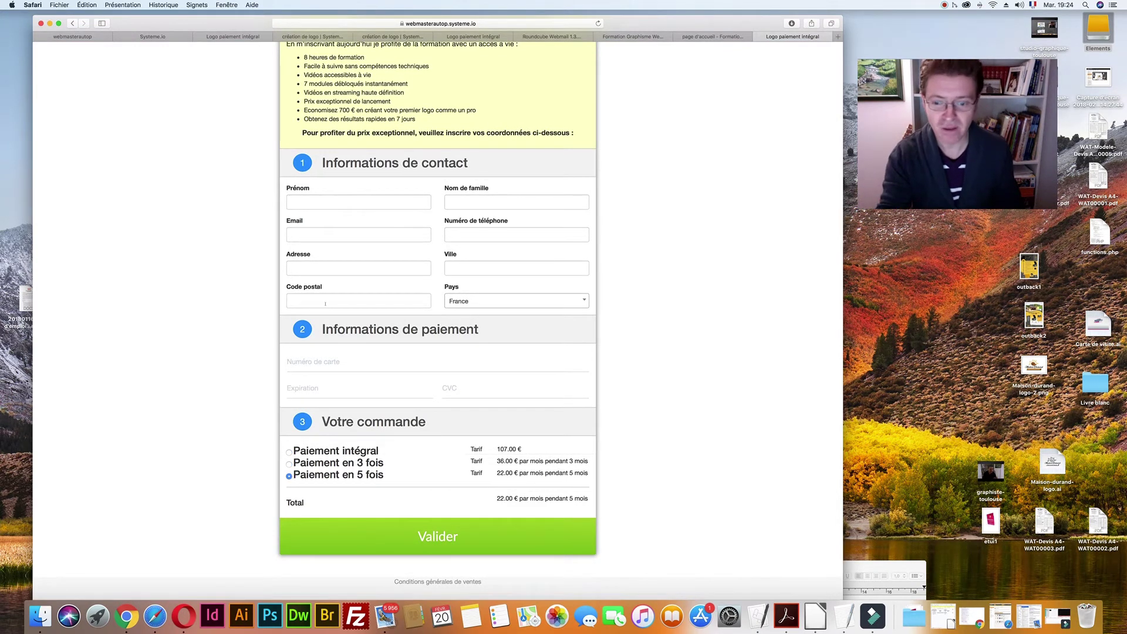
scroll(329, 309, "up", 3)
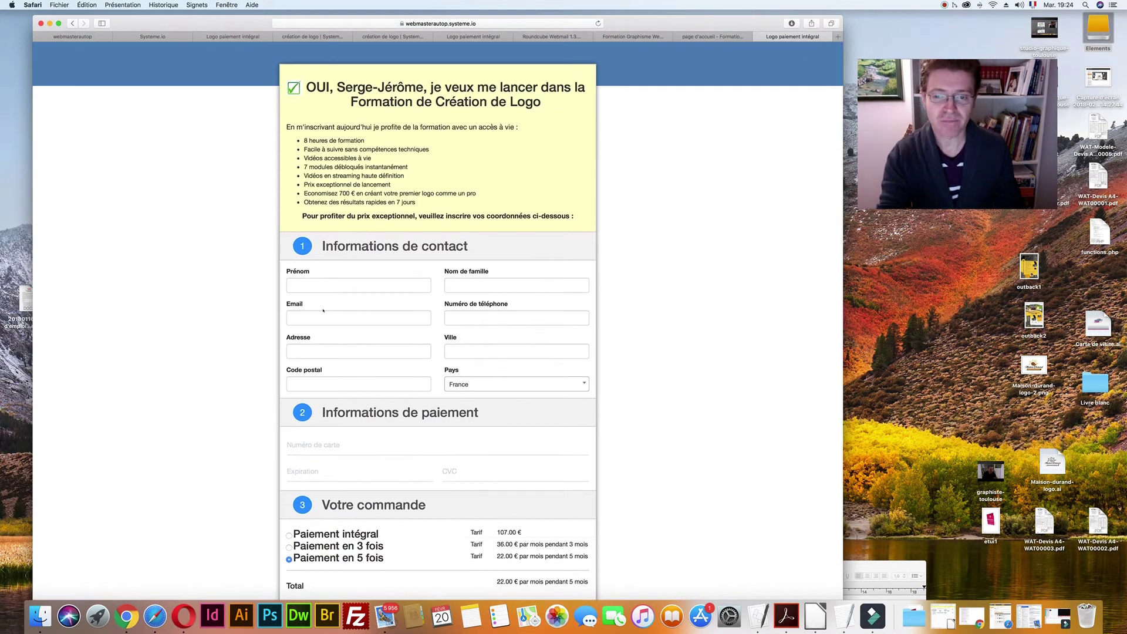
scroll(323, 310, "down", 3)
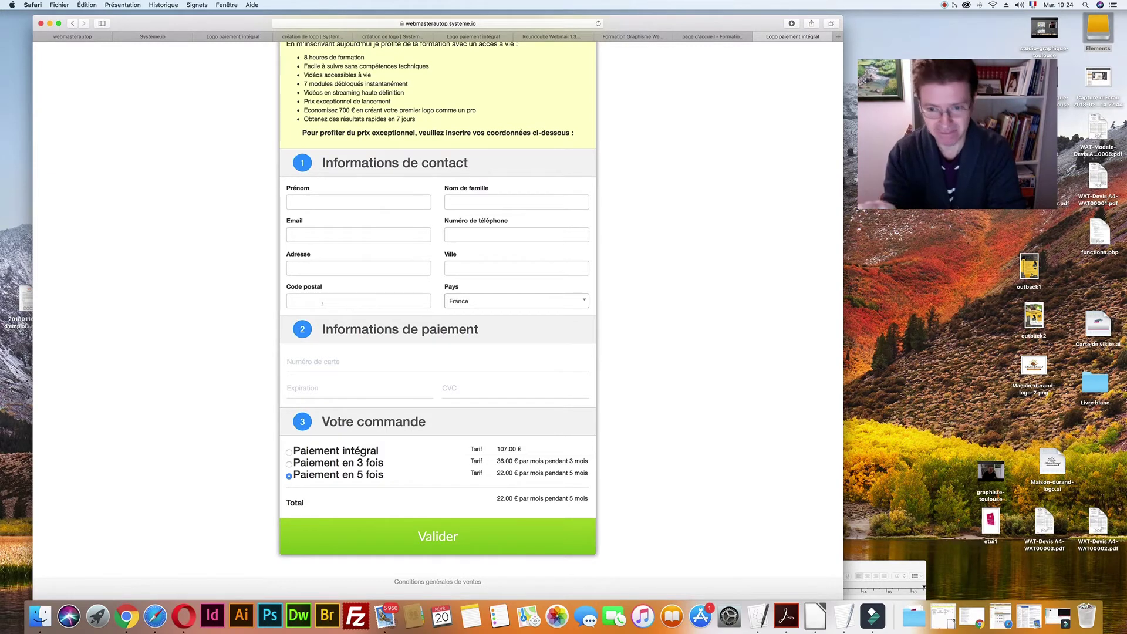
scroll(326, 235, "up", 3)
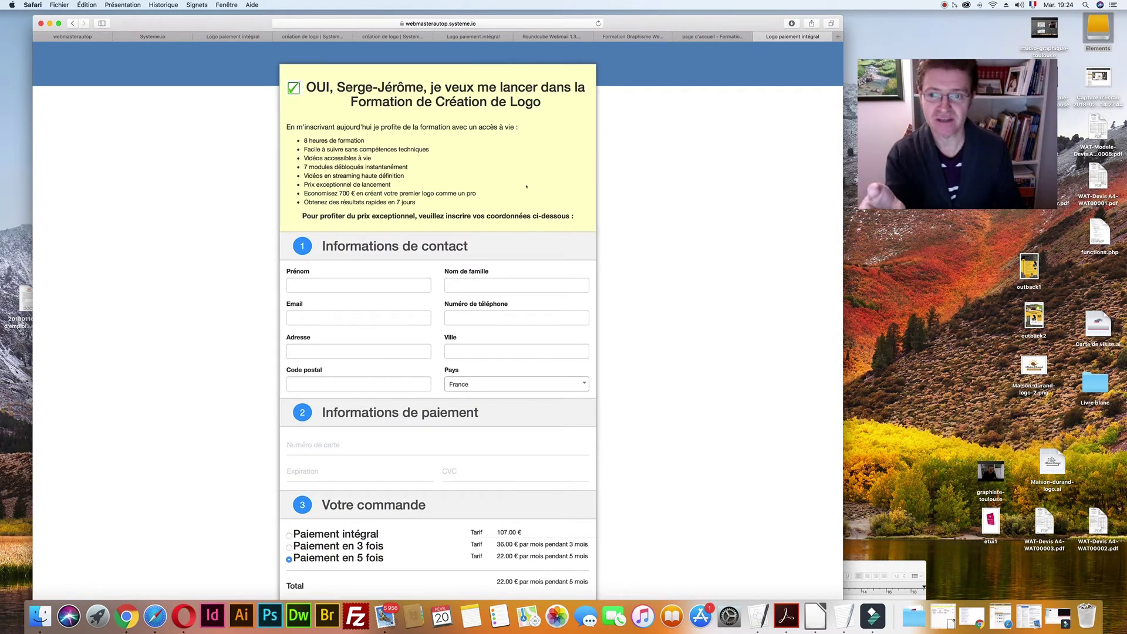
Step: Return from the order form to the logo training's sales page and revisit the website's other open pages
left_click(700, 36)
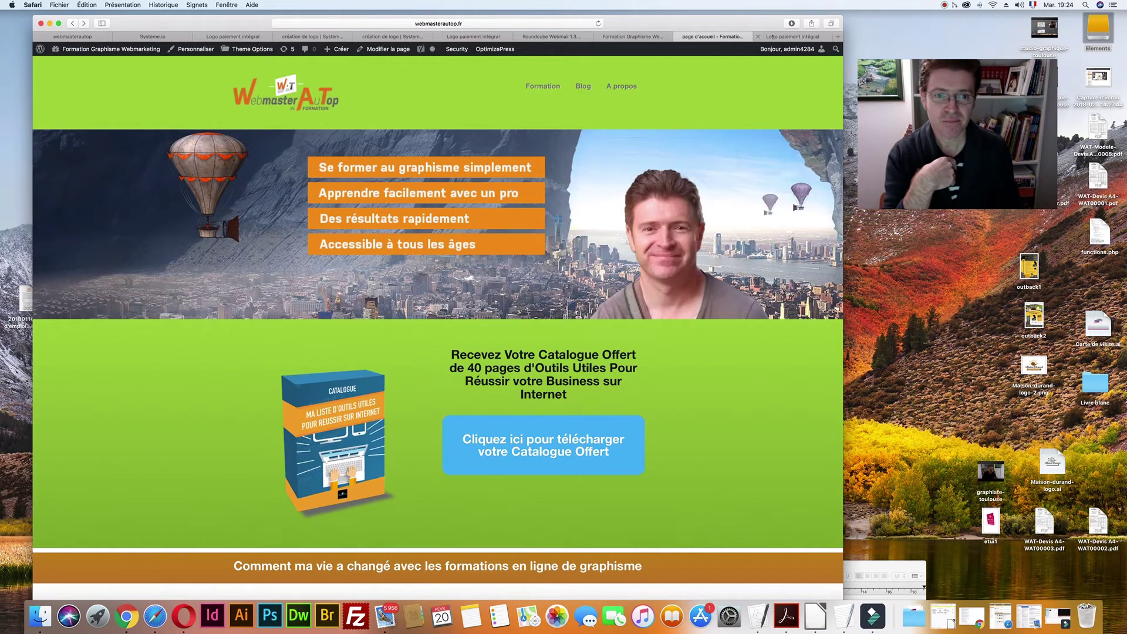
left_click(773, 37)
left_click(72, 23)
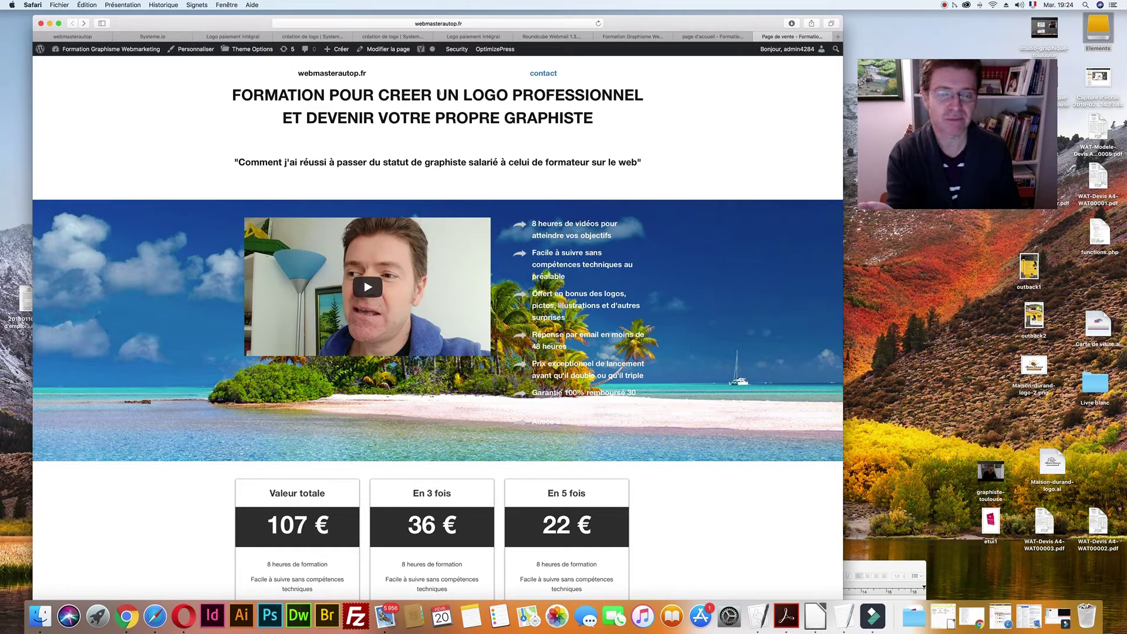
left_click(691, 37)
left_click(632, 36)
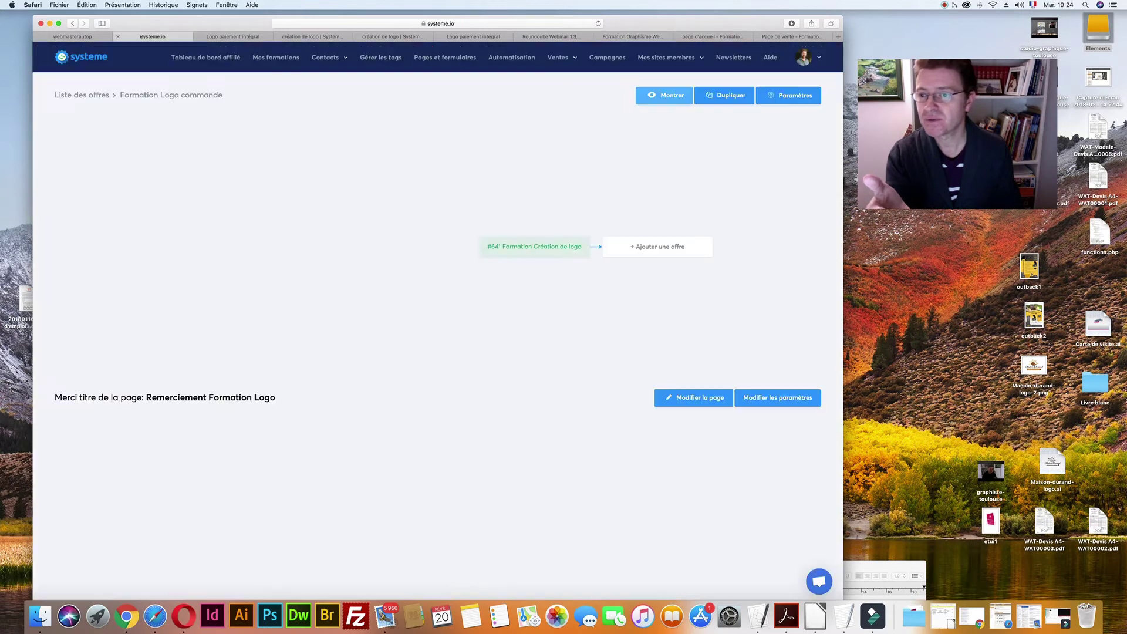
Step: Open the settings of the Formation Création de logo offer within Formation Logo commande in systeme.io
left_click(153, 37)
left_click(549, 57)
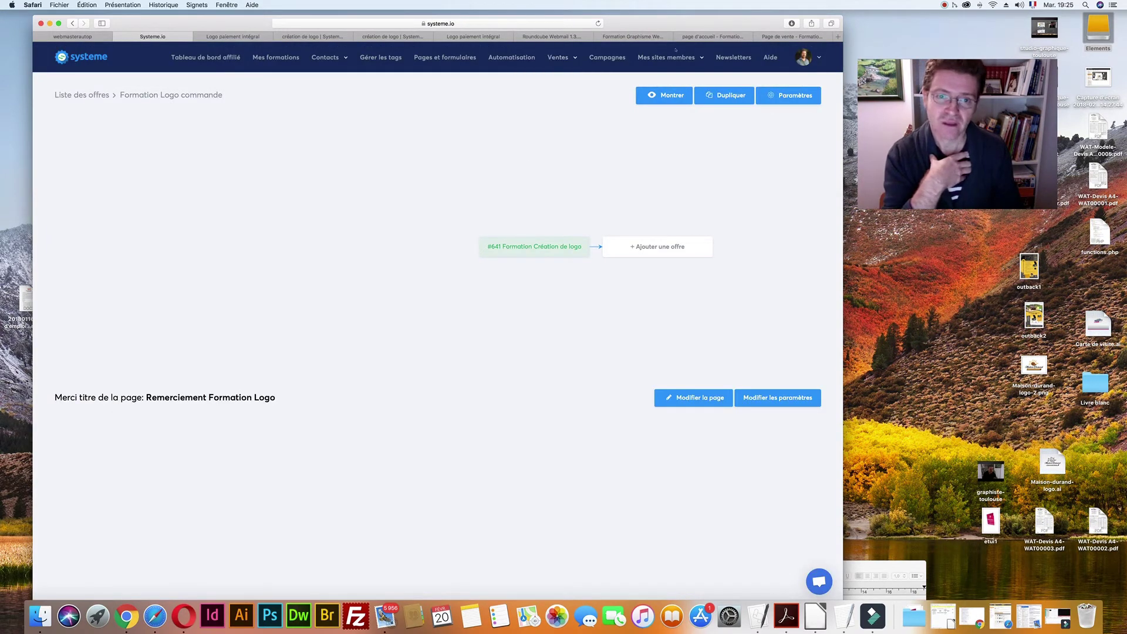
mouse_move(673, 57)
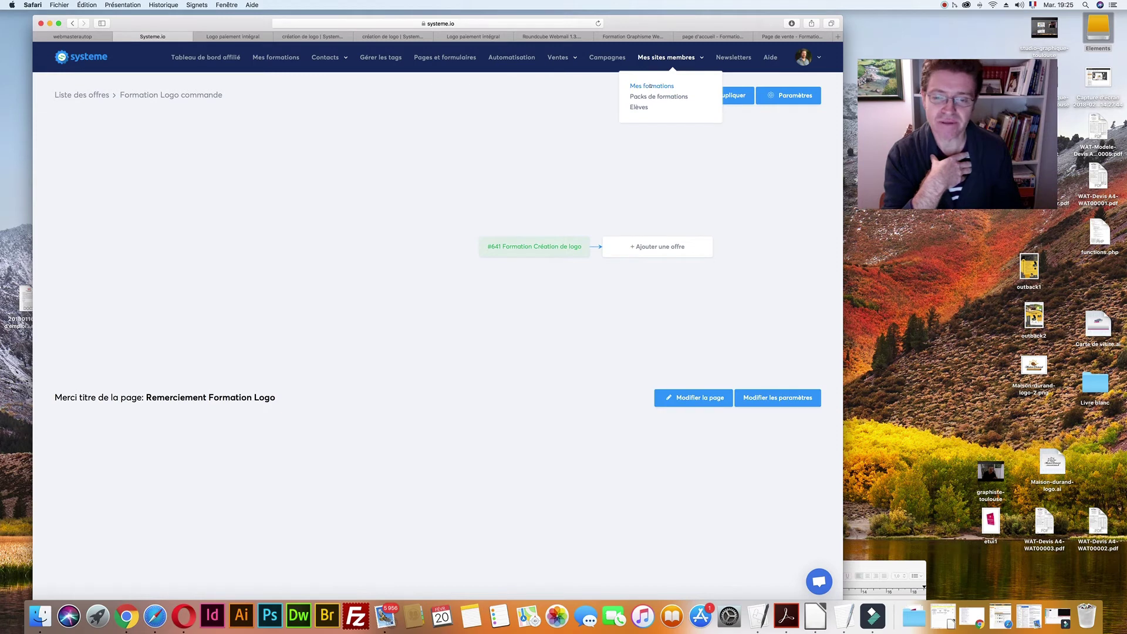
left_click(532, 246)
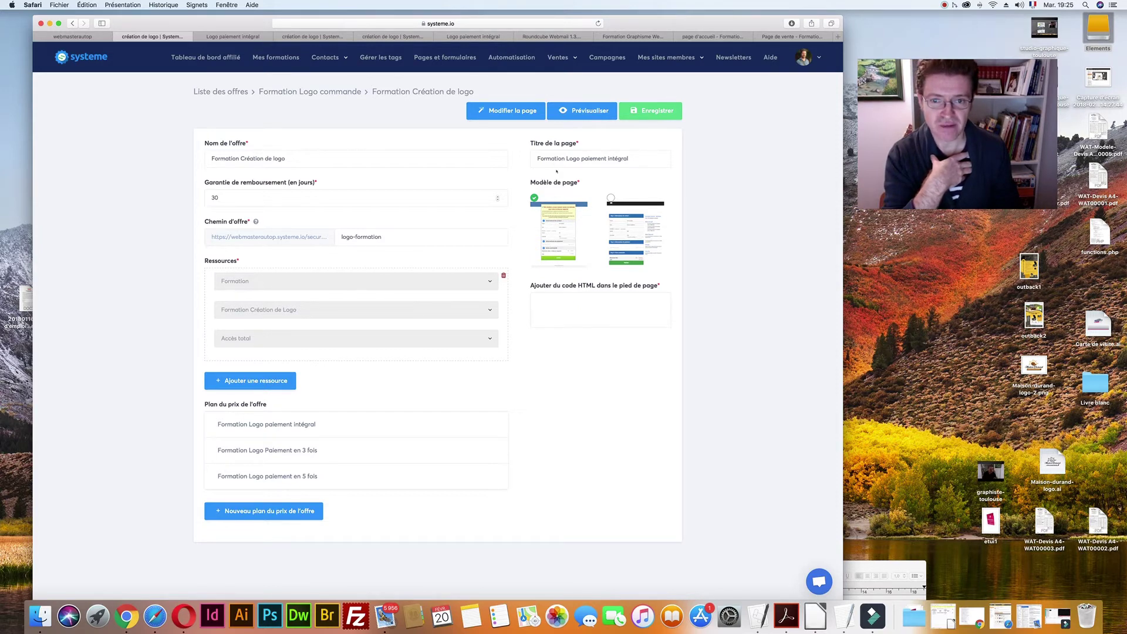
Step: Preview the Formation Création de logo offer's order form and return to the offer's settings
left_click(574, 117)
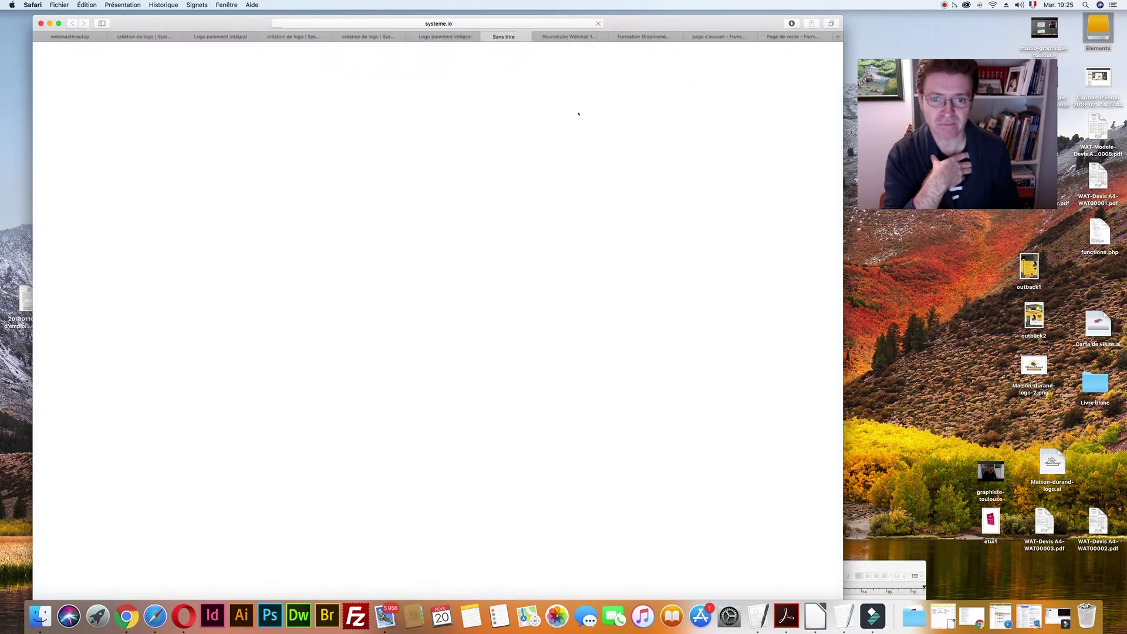
left_click(432, 36)
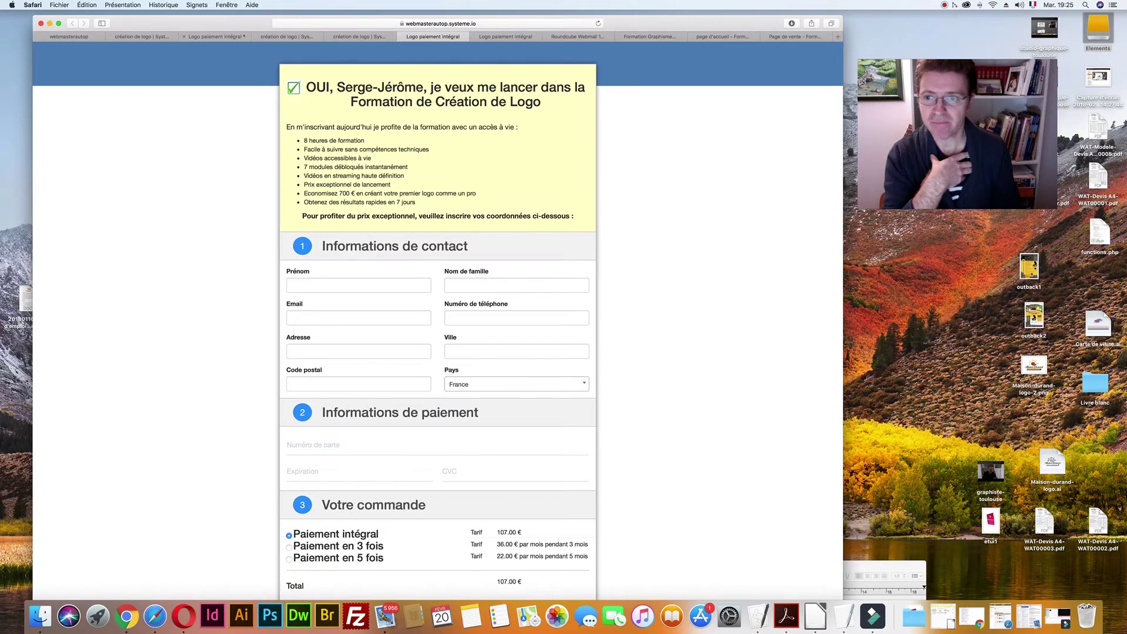
left_click(126, 36)
left_click(214, 36)
left_click(126, 37)
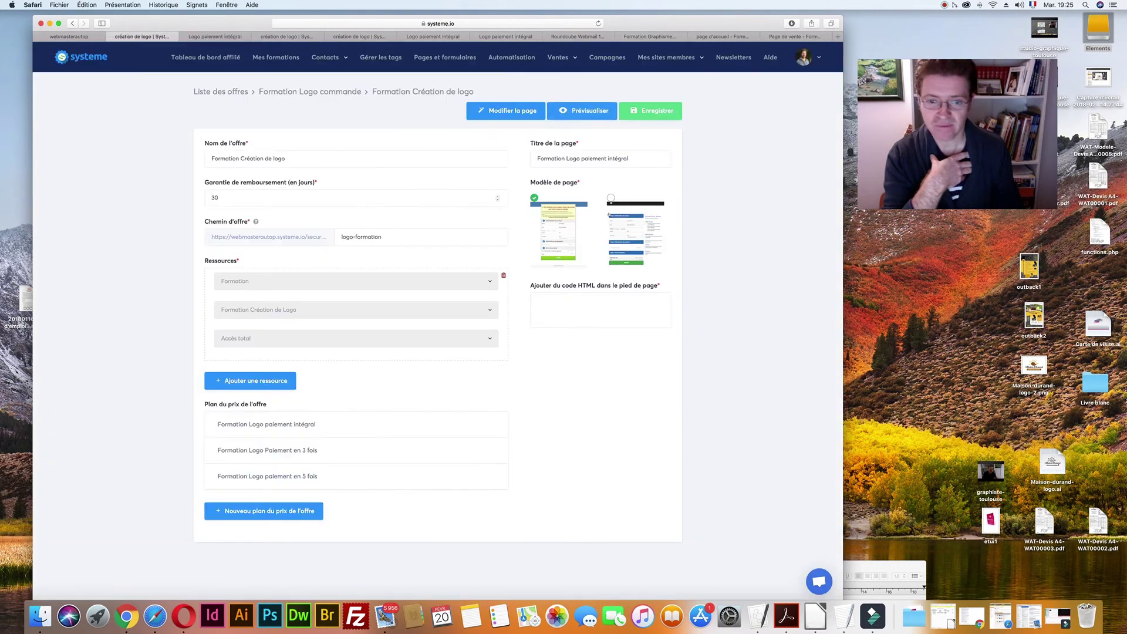
mouse_move(271, 431)
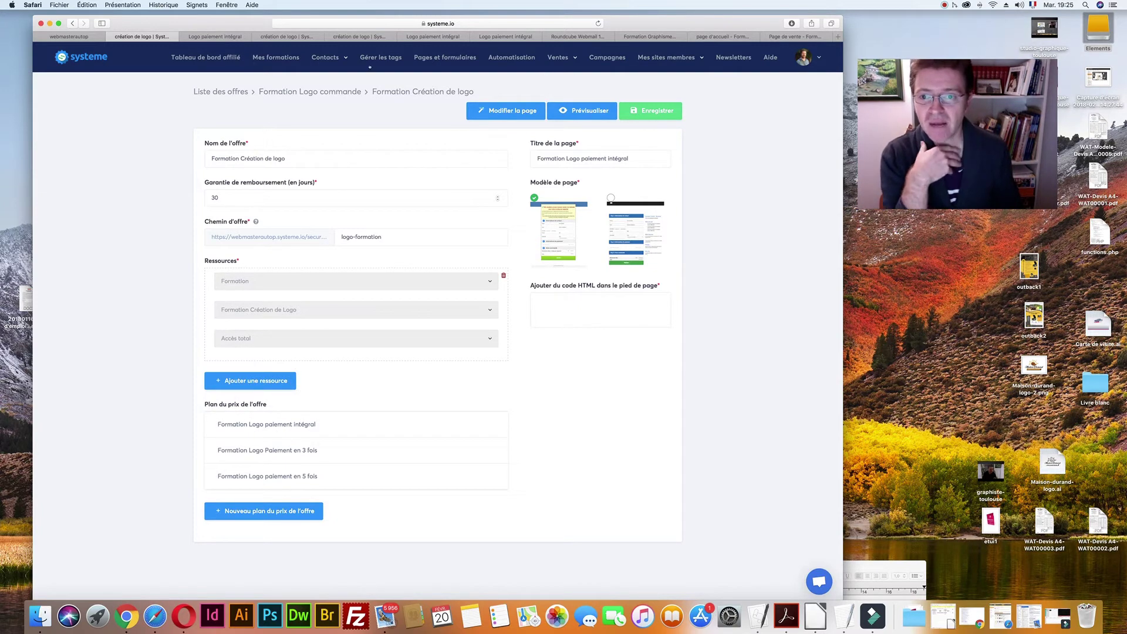
Step: Look through the affiliate dashboard, the list of courses and the full contact list
left_click(207, 57)
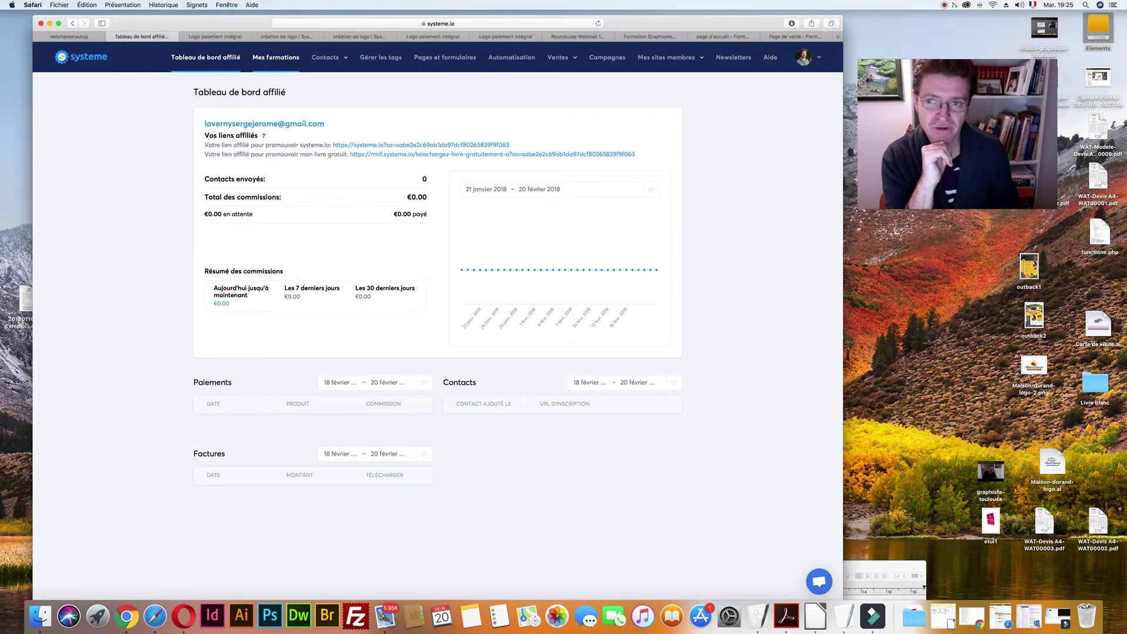
left_click(275, 58)
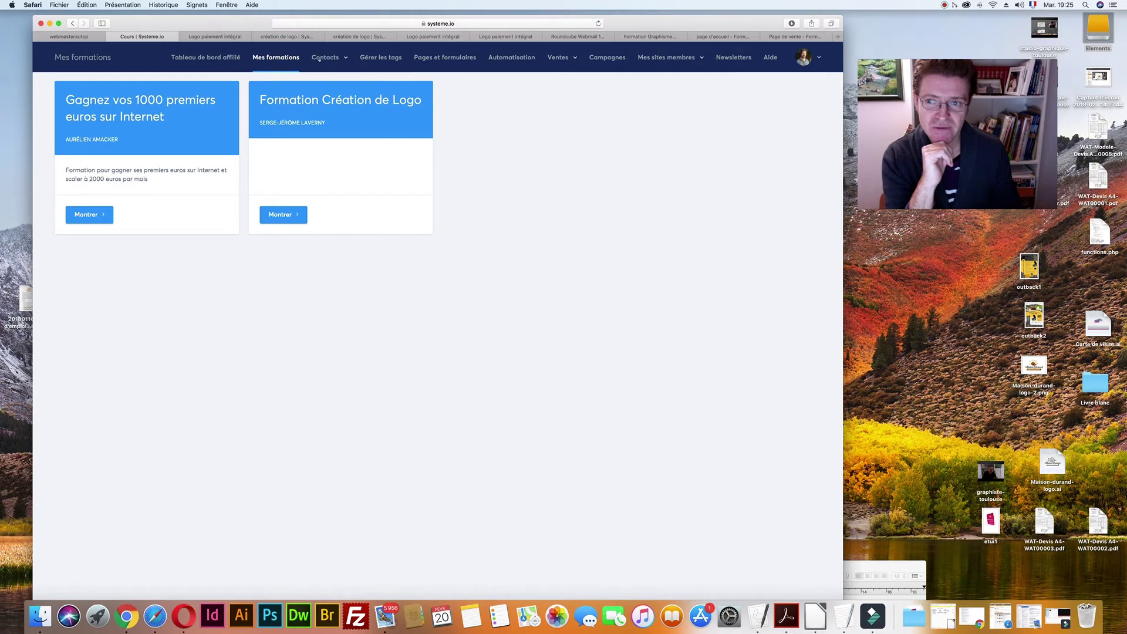
left_click(332, 58)
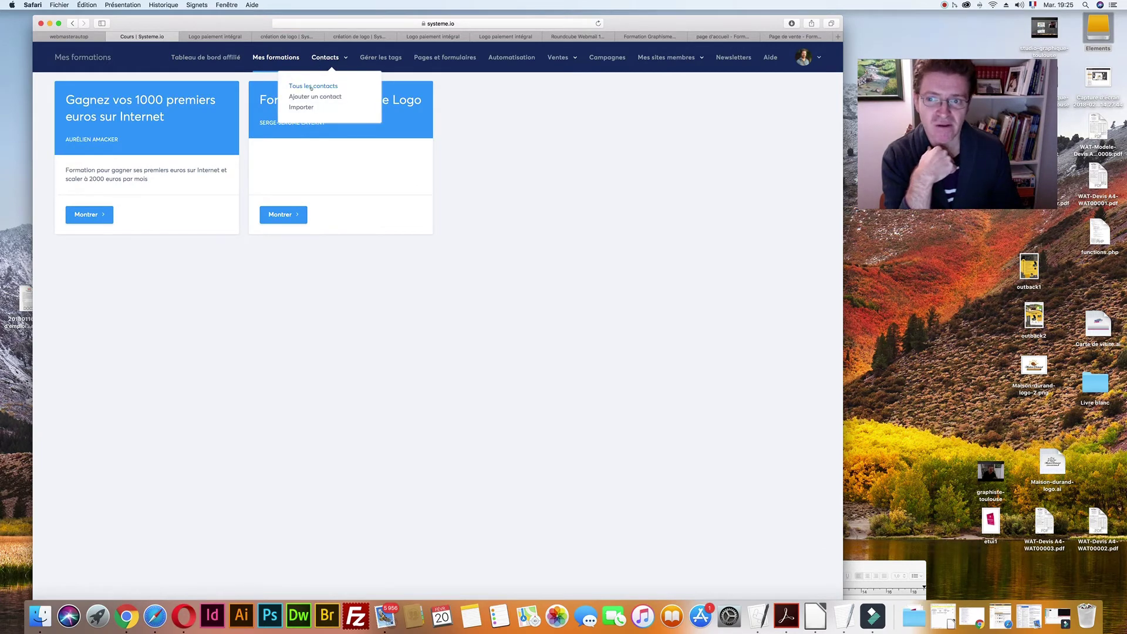
left_click(313, 86)
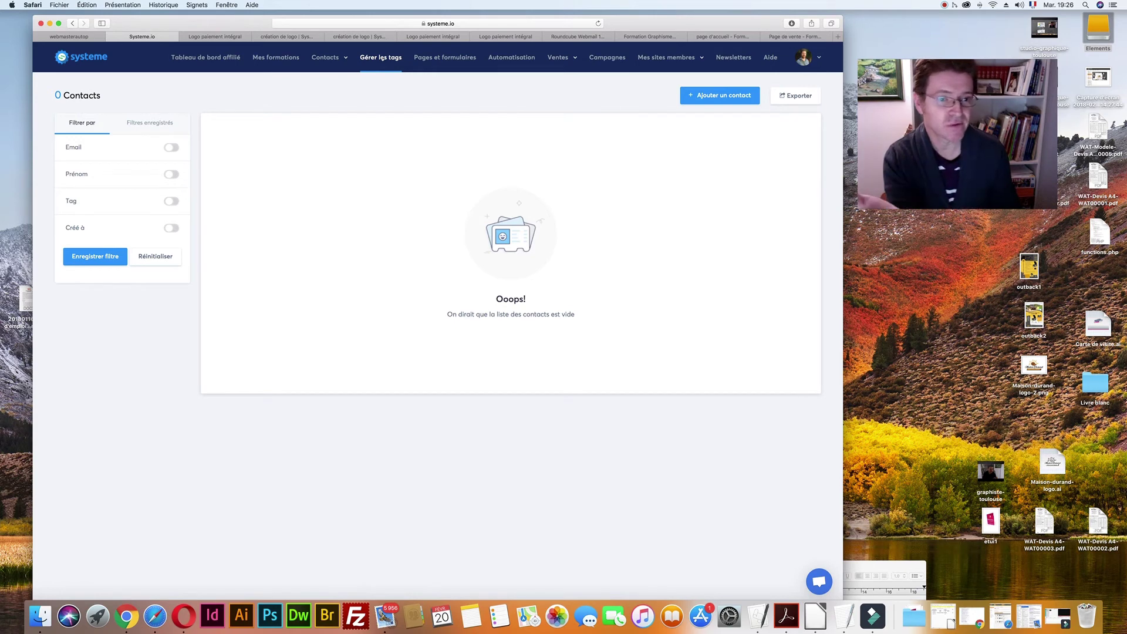
Step: Browse the templates available for creating capture pages and sales pages
left_click(444, 57)
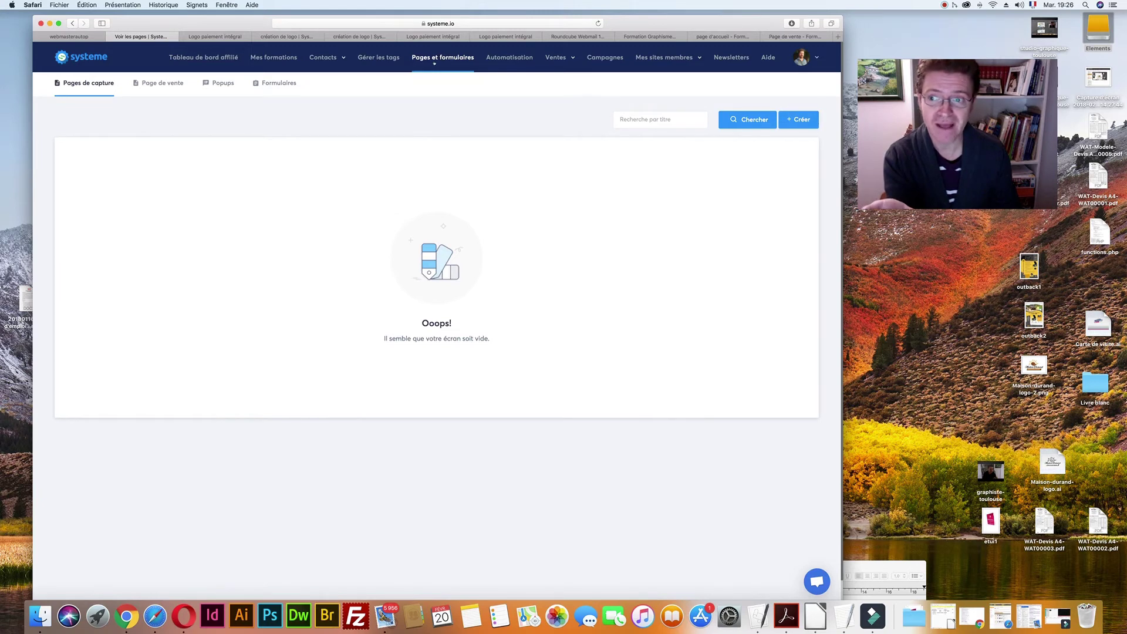
left_click(143, 83)
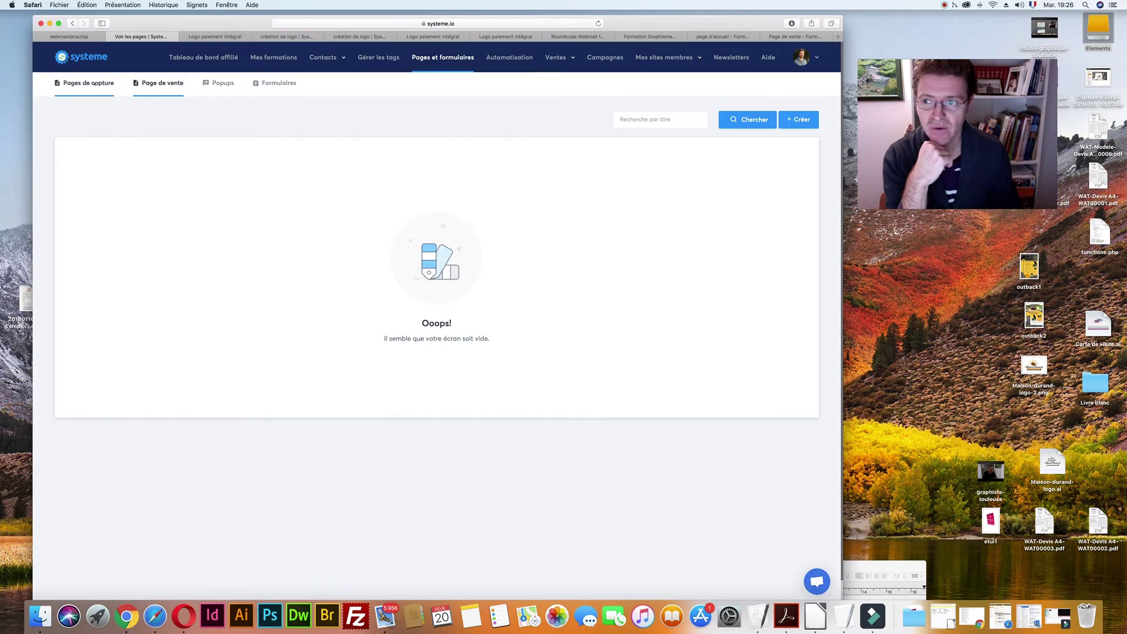
left_click(800, 120)
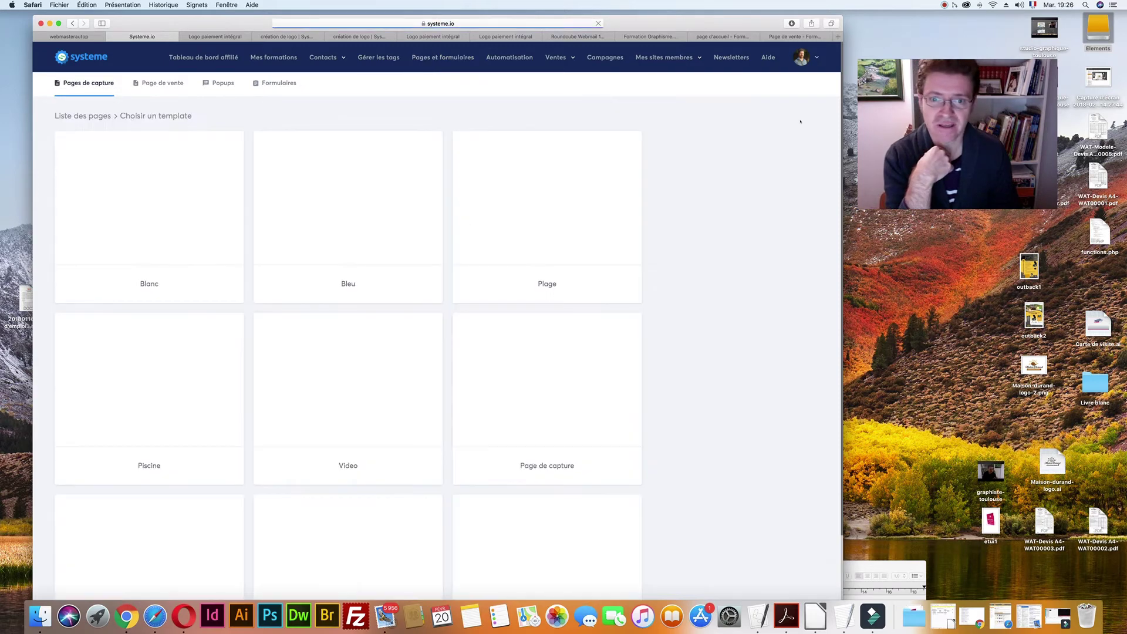
scroll(574, 219, "down", 2)
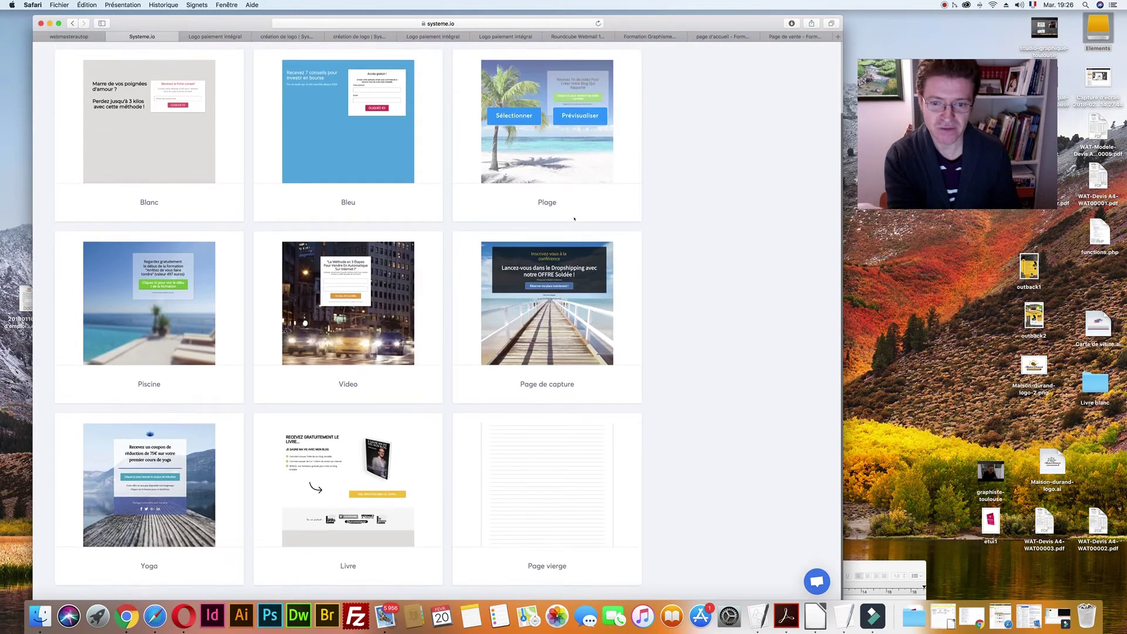
scroll(574, 219, "up", 2)
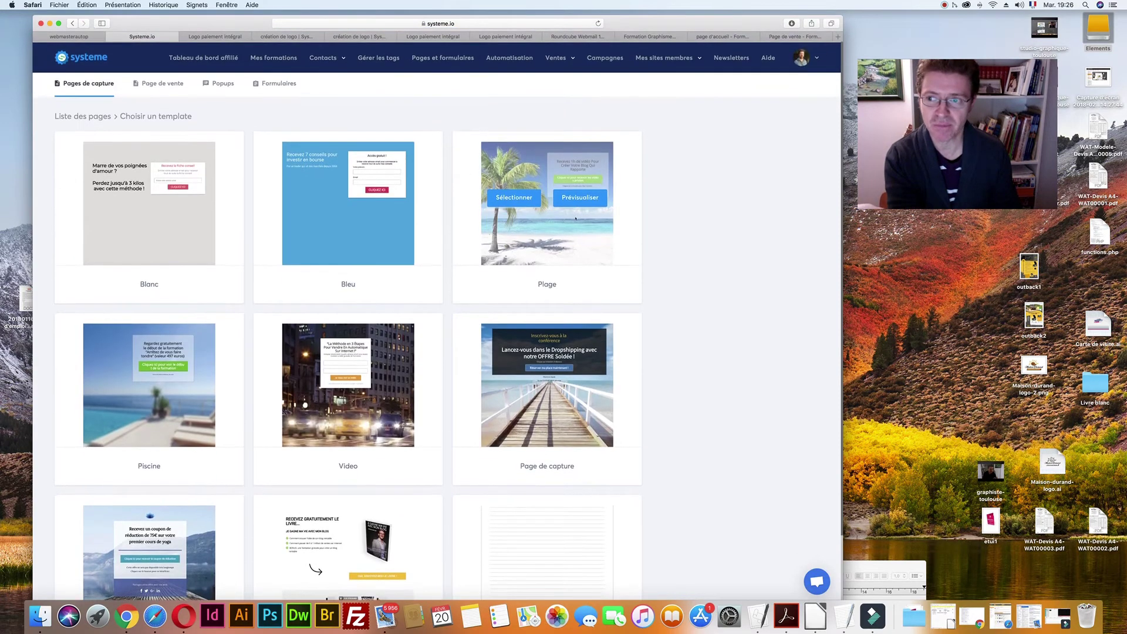
left_click(159, 83)
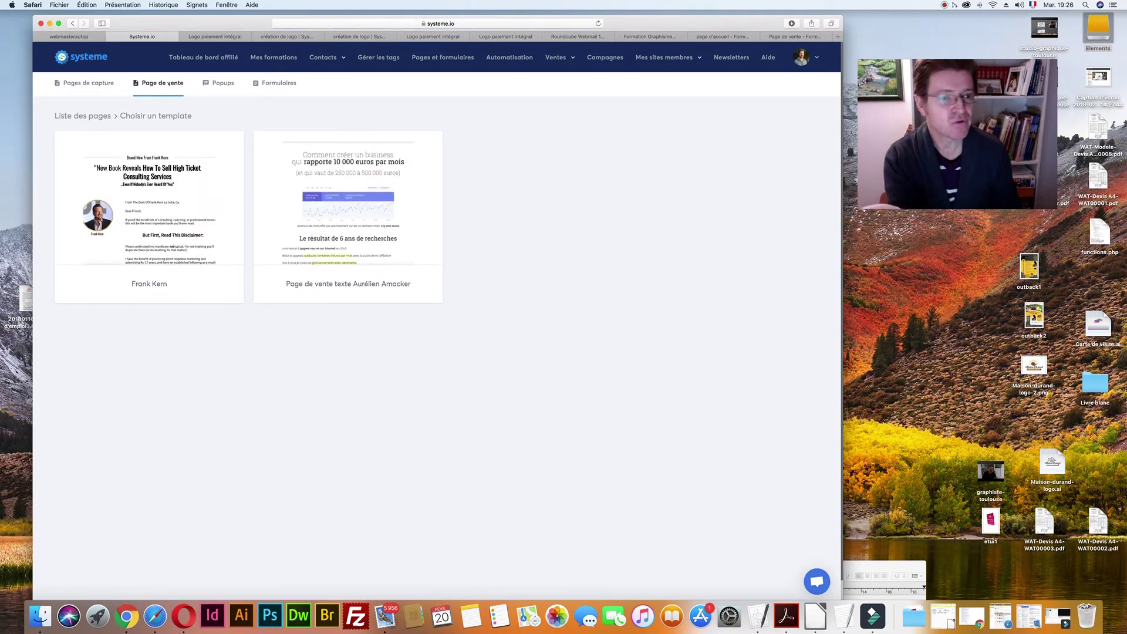
Step: Preview the Jaune popup template, dismiss its sample popup, and view the available form templates
left_click(222, 84)
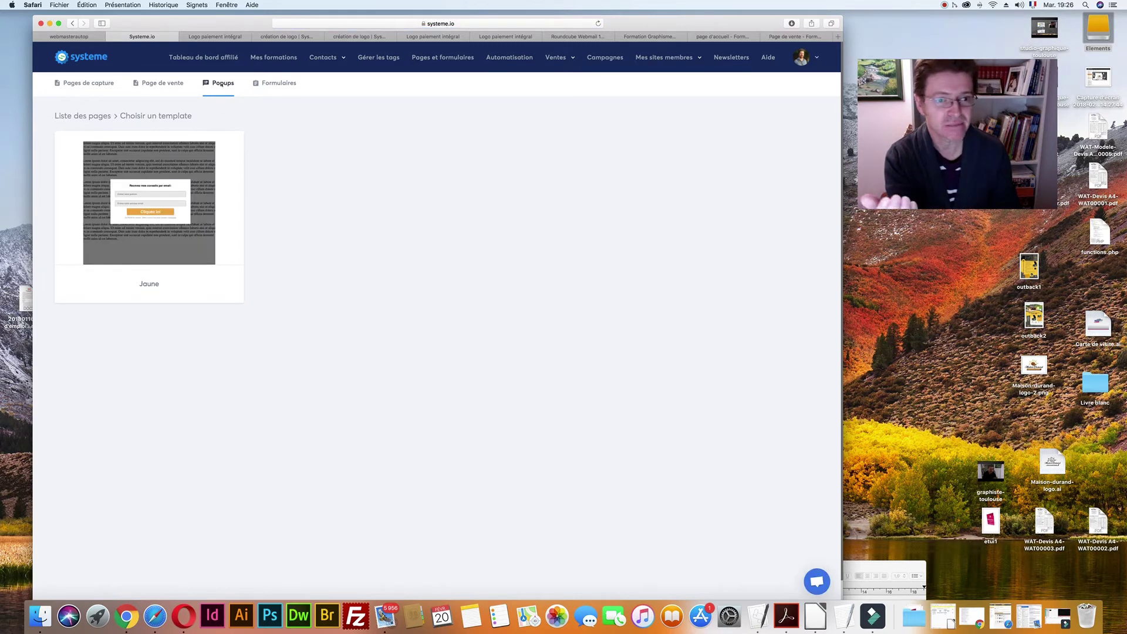
mouse_move(152, 196)
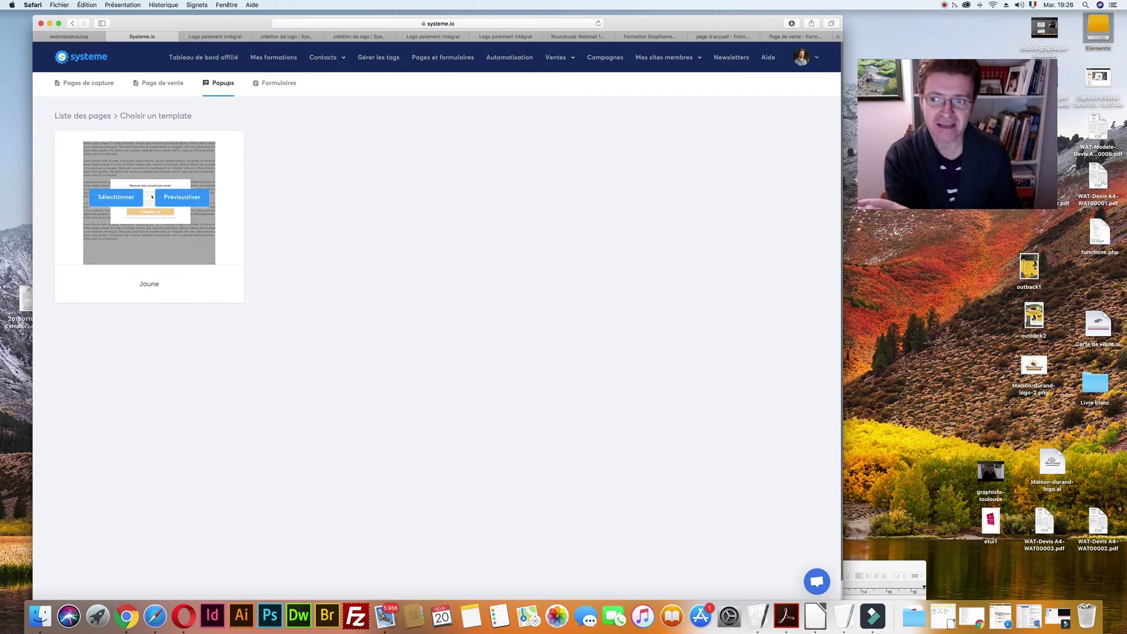
left_click(182, 197)
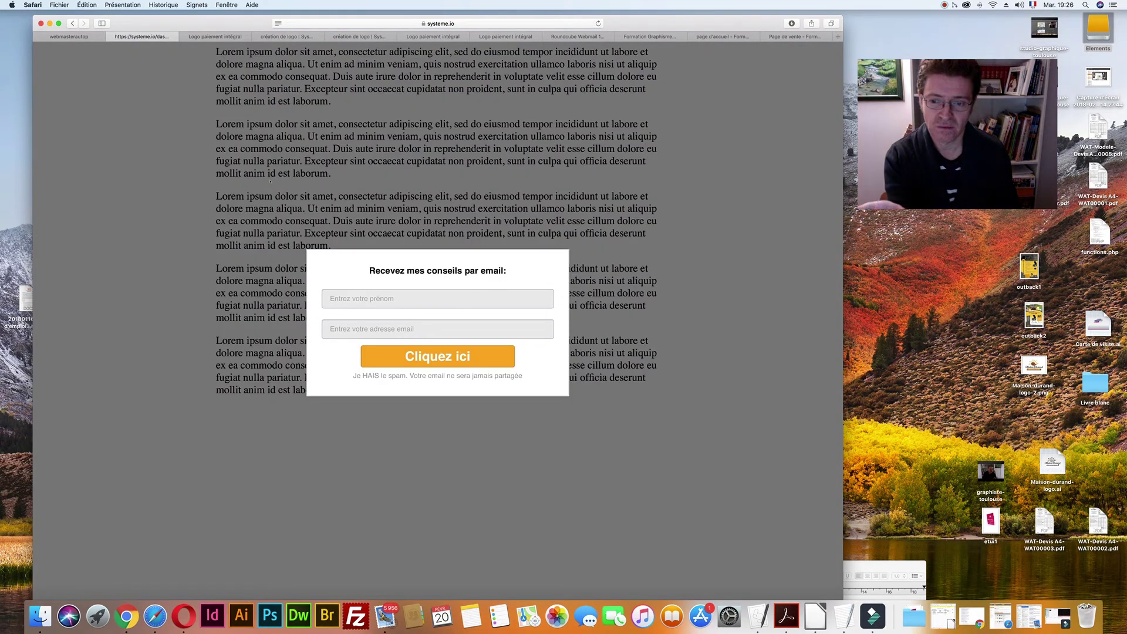
left_click(724, 185)
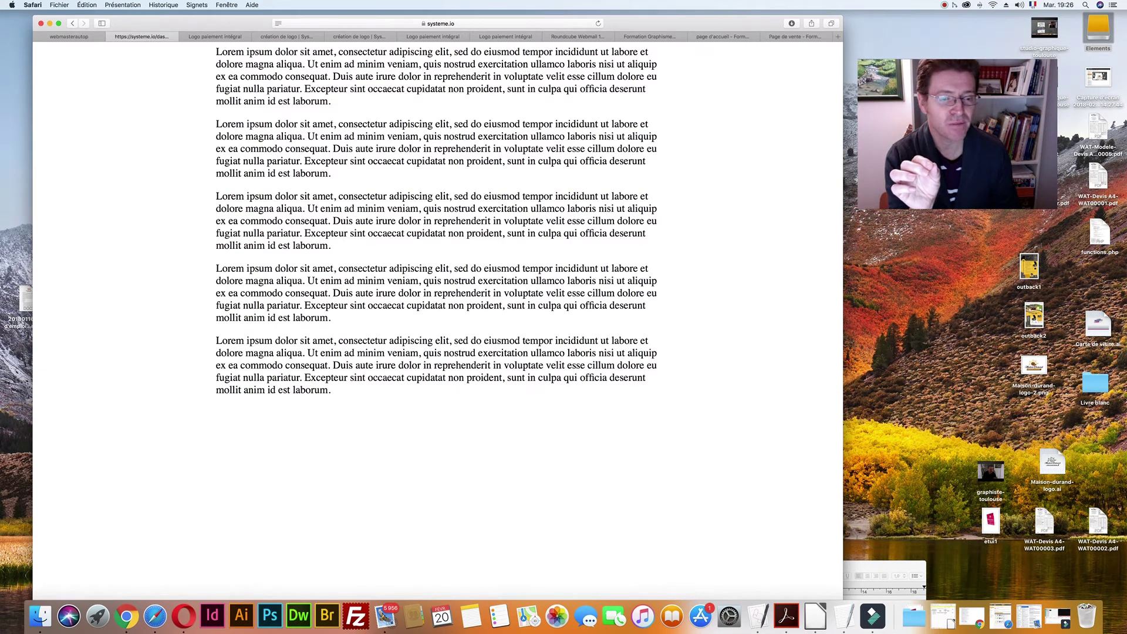
left_click(71, 24)
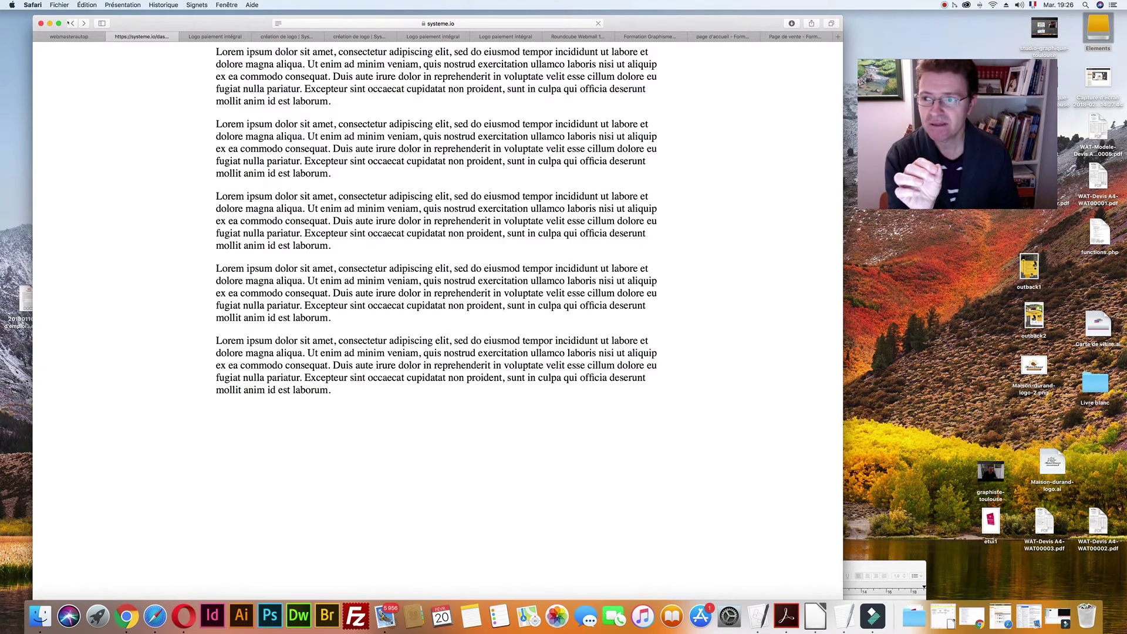
left_click(268, 84)
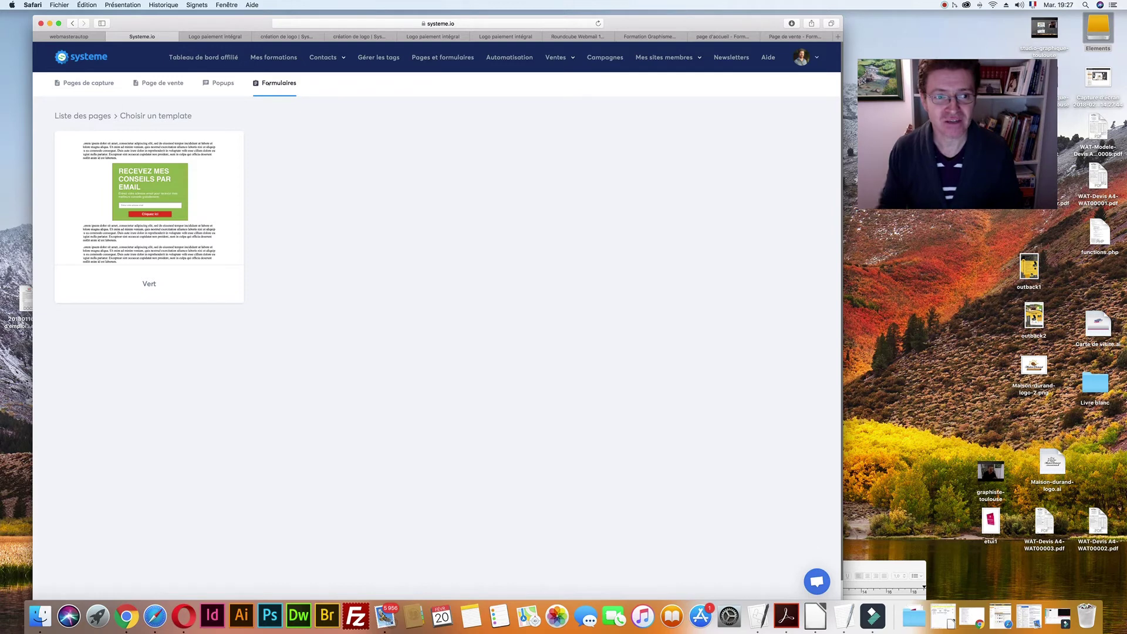
left_click(218, 84)
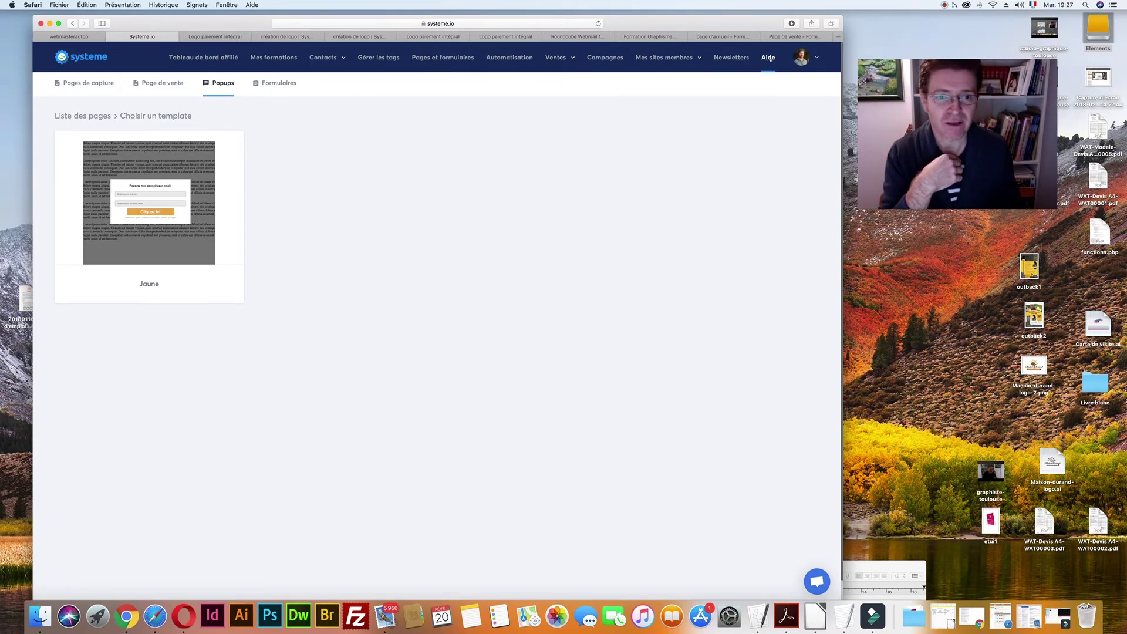
Step: Open Campagne Formation Logo from the list of campaigns to view its steps
left_click(605, 57)
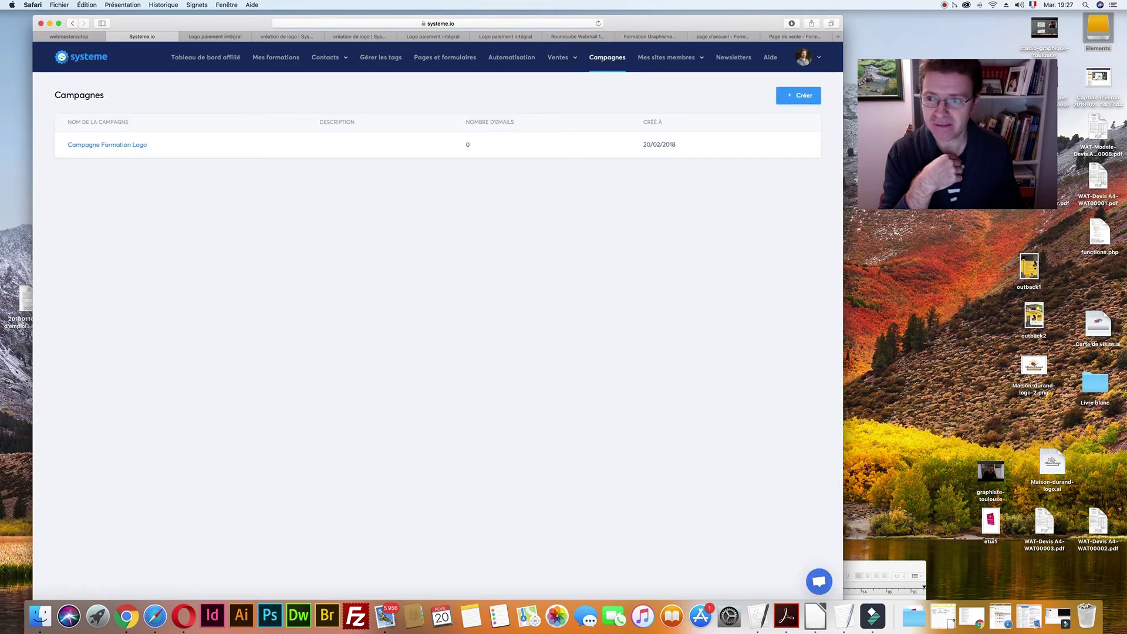
left_click(107, 145)
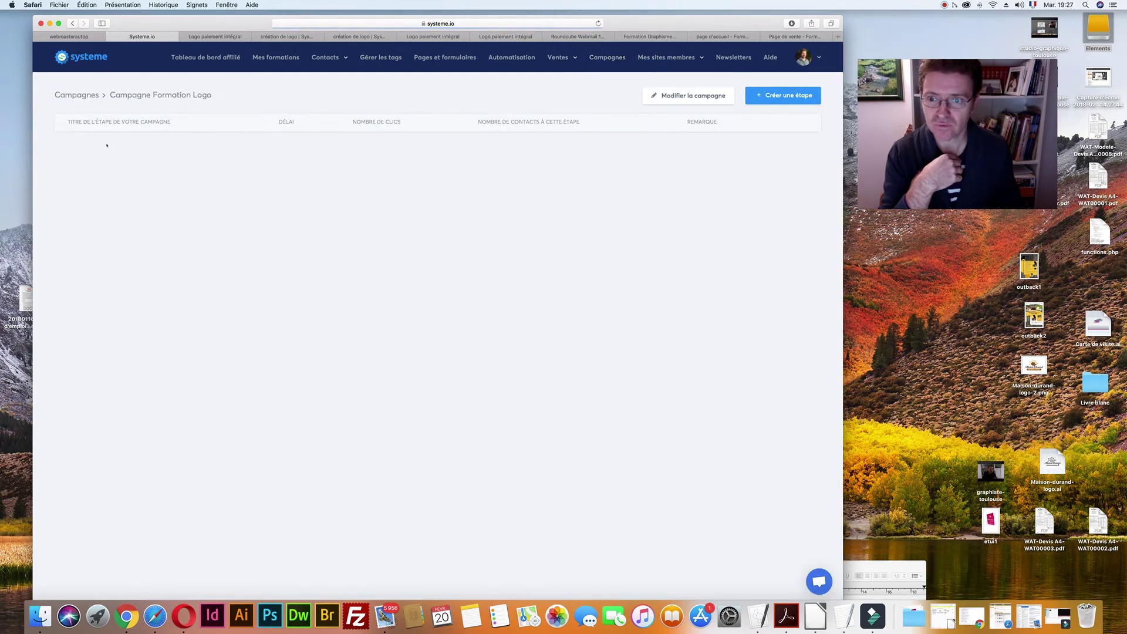
left_click(818, 59)
Step: Open the Formation Logo commande sales offer and view the settings of its Offre en upsell
left_click(266, 59)
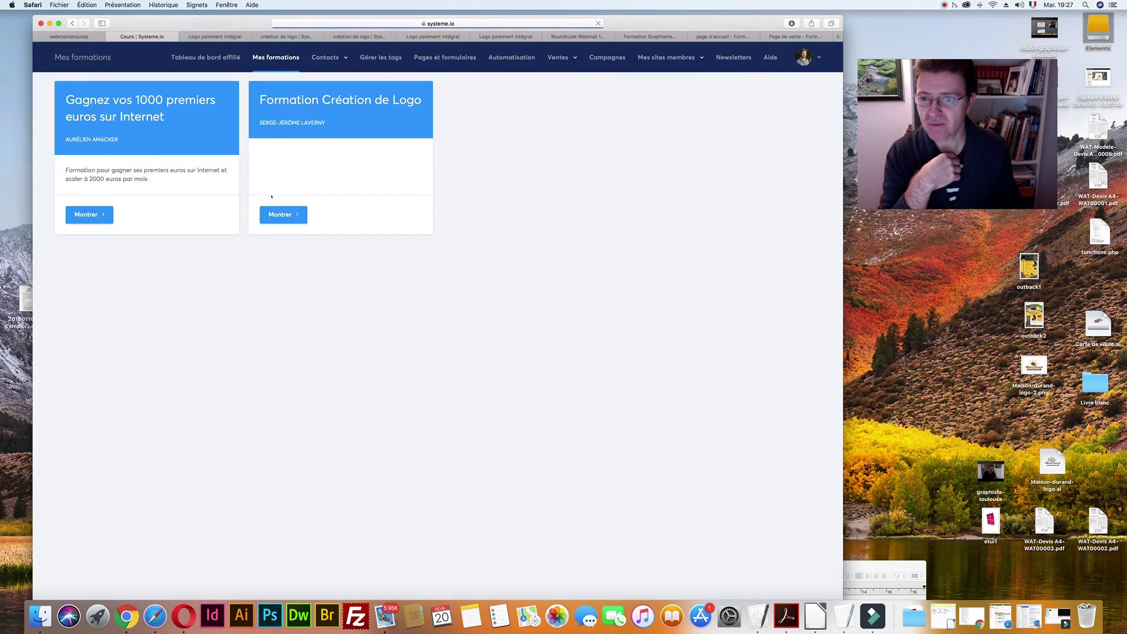
mouse_move(347, 55)
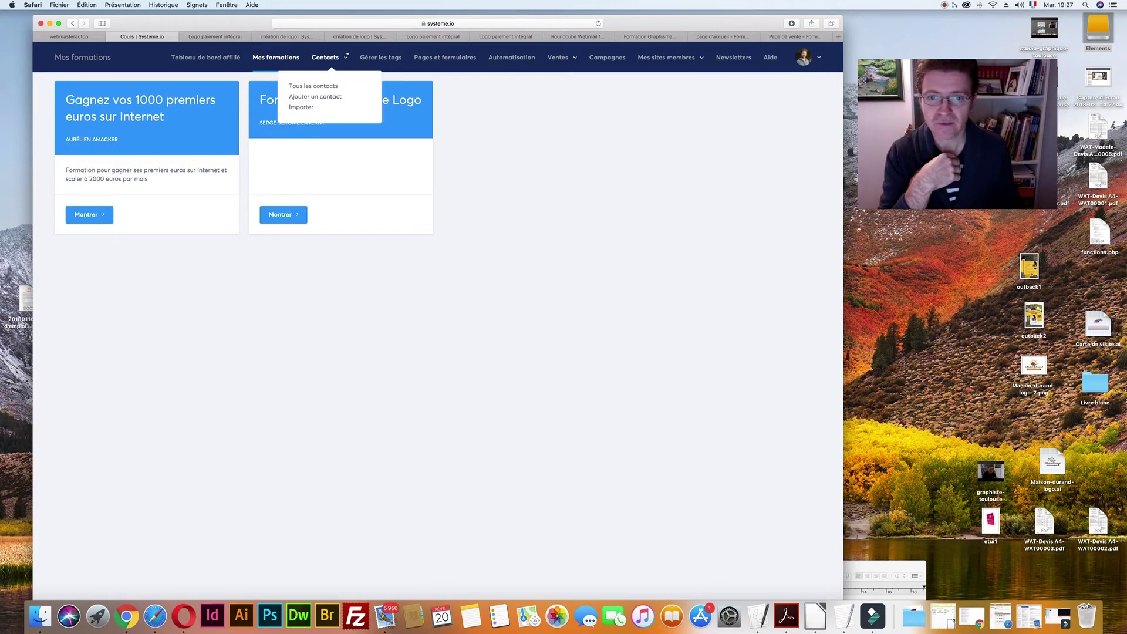
mouse_move(560, 66)
left_click(528, 86)
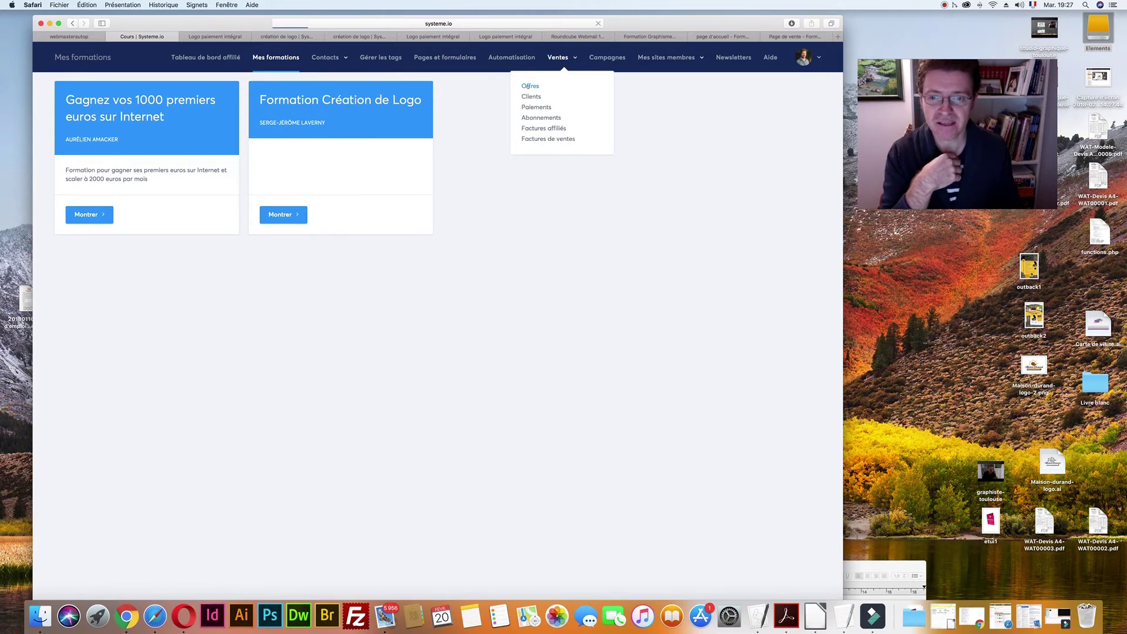
left_click(82, 145)
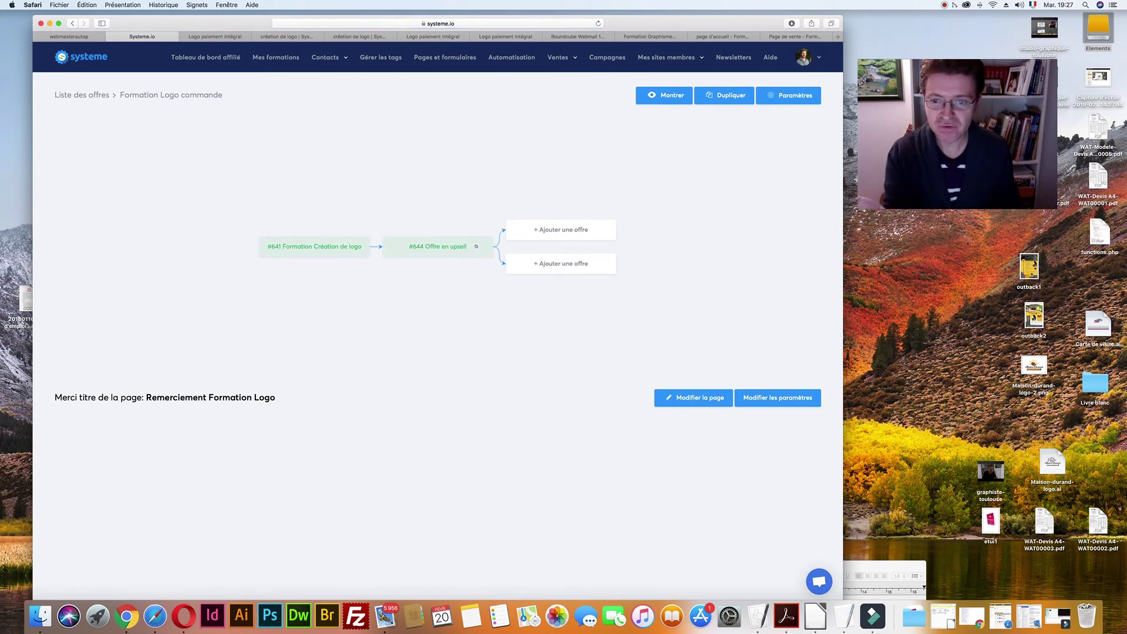
left_click(463, 246)
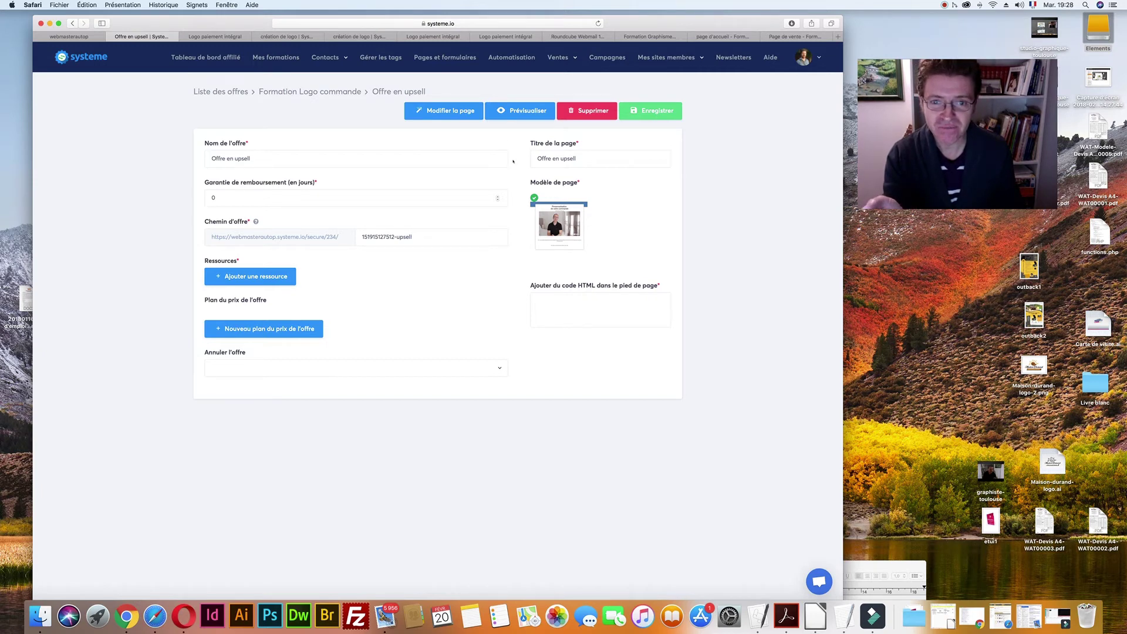
Step: Preview the upsell page, compare it with the logo course's order form, and return to the upsell settings
left_click(508, 111)
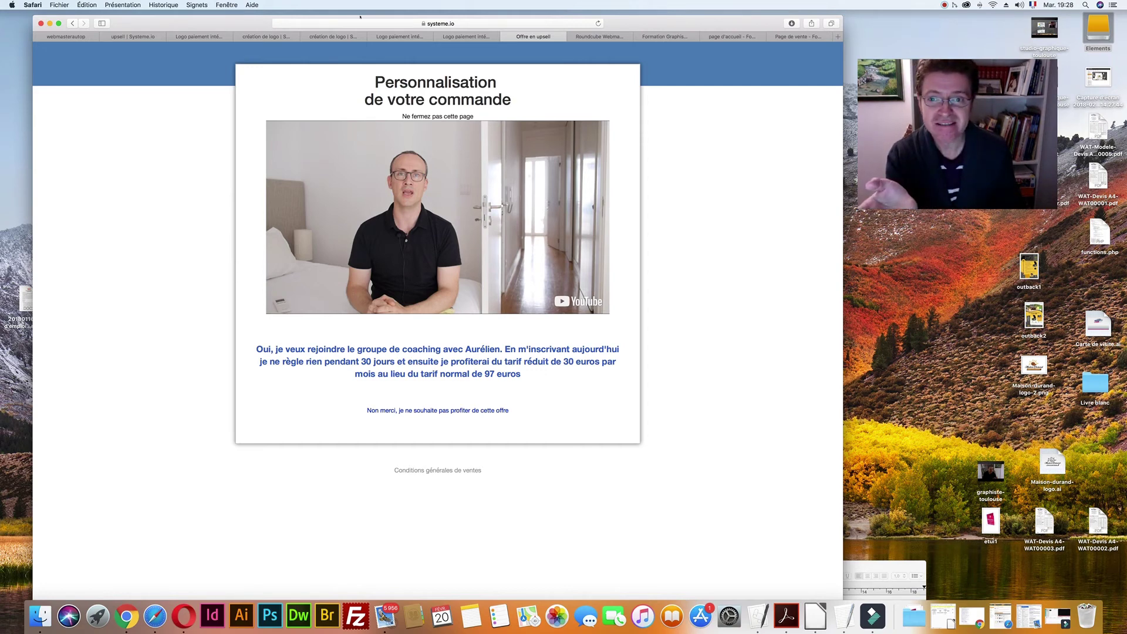
left_click(462, 37)
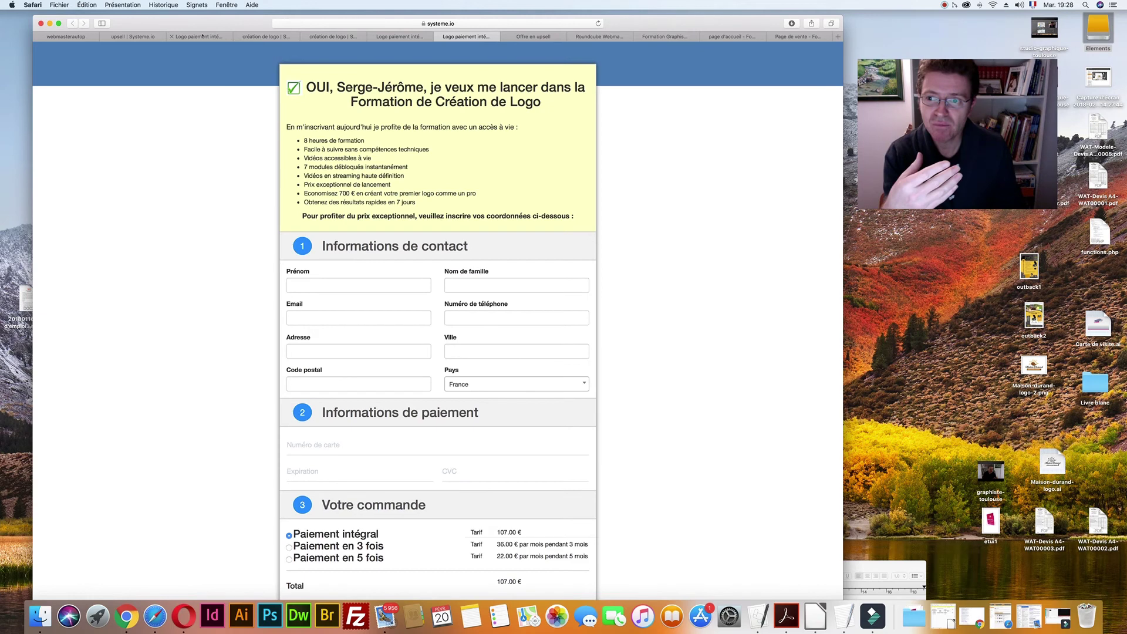
left_click(187, 36)
left_click(133, 36)
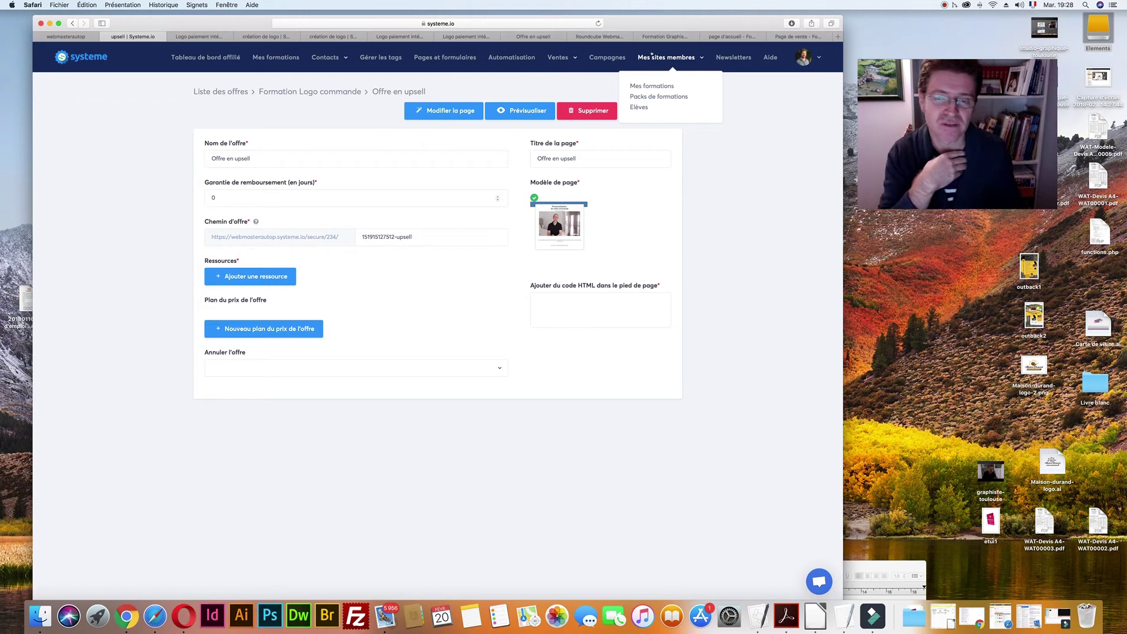
Step: Open the Formation Création de Logo curriculum from the member site courses
left_click(444, 57)
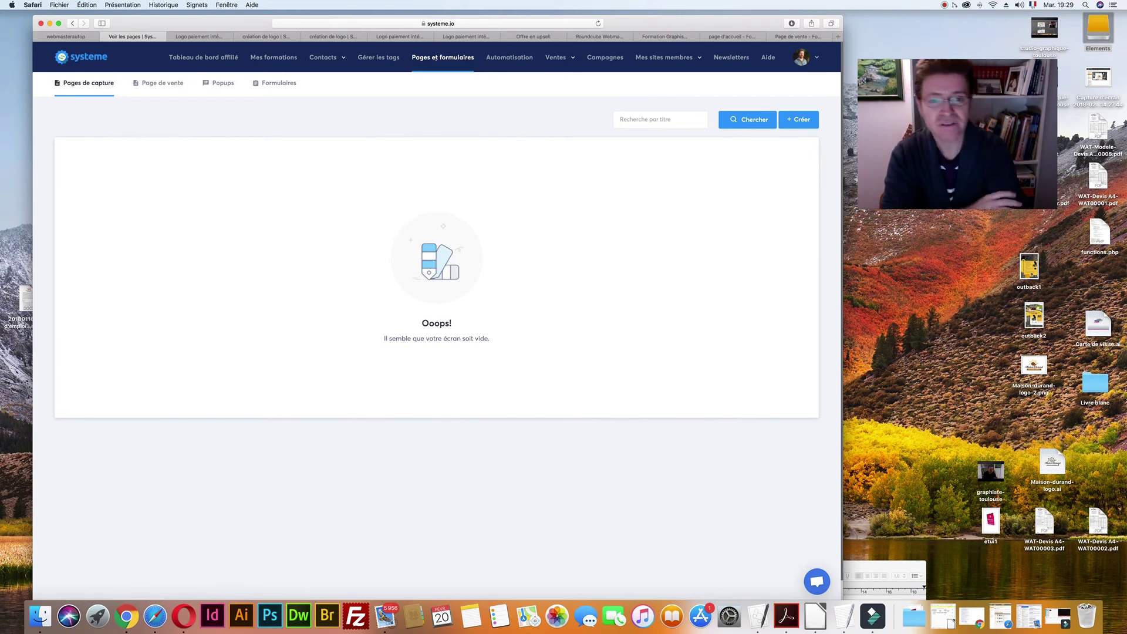
left_click(682, 58)
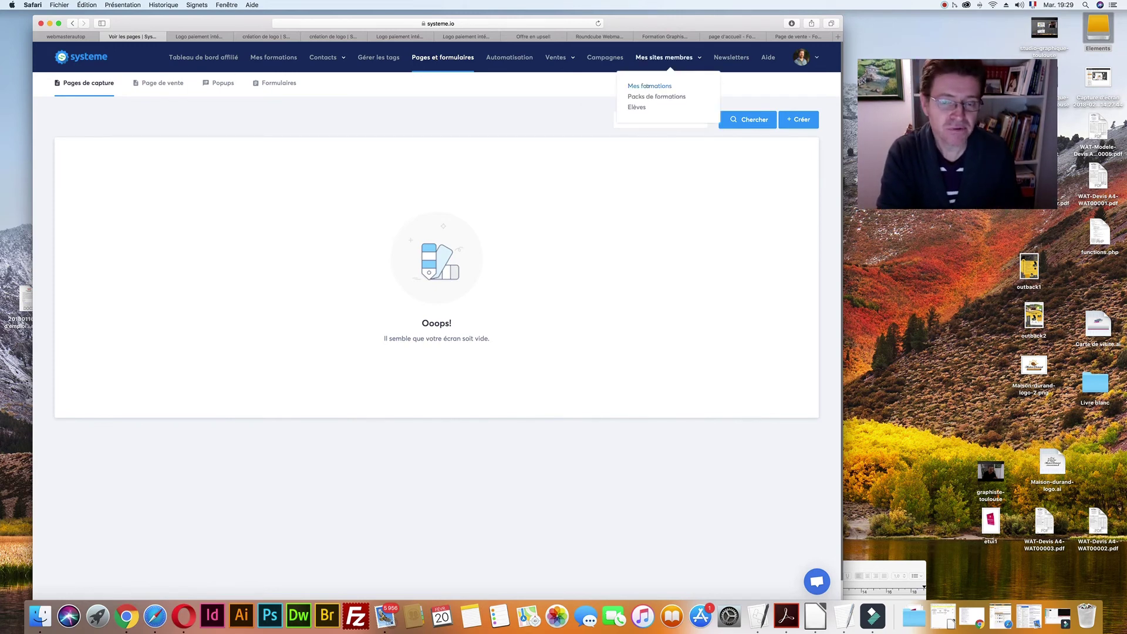
left_click(648, 86)
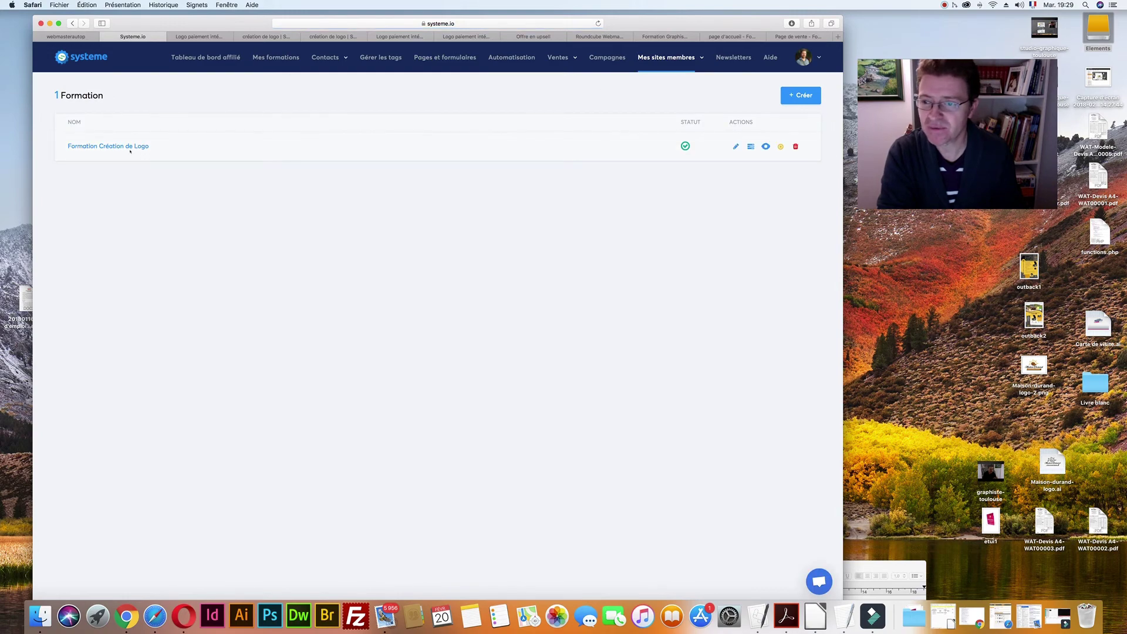
left_click(129, 147)
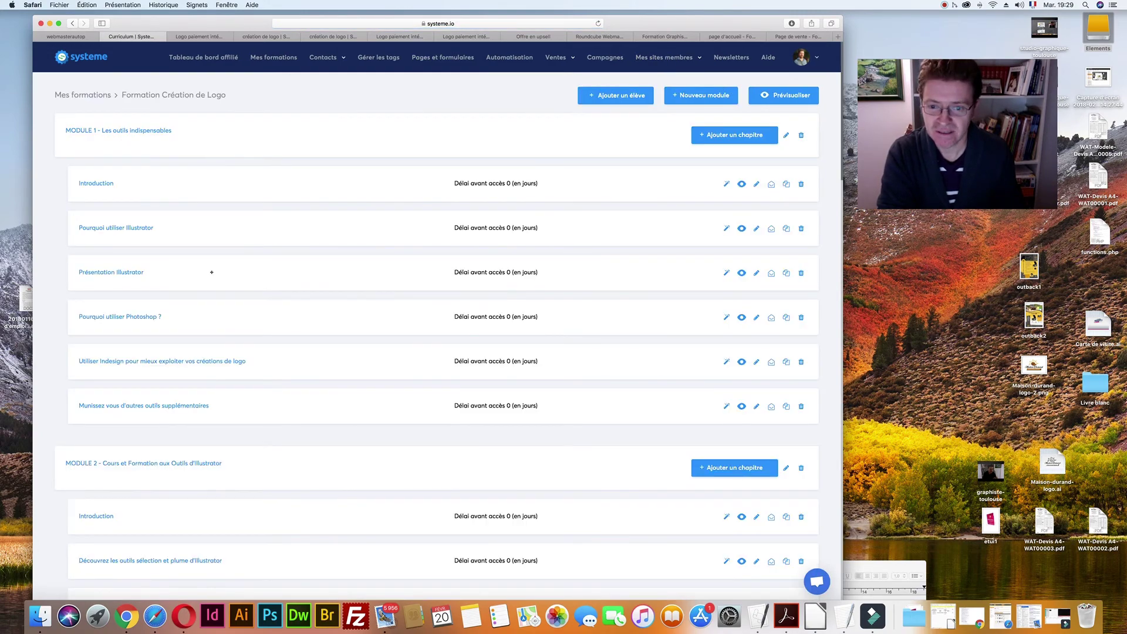
Step: Browse the course's modules and preview the Comment choisir ses couleurs chapter page from Module 4
scroll(211, 272, "down", 20)
scroll(212, 272, "up", 20)
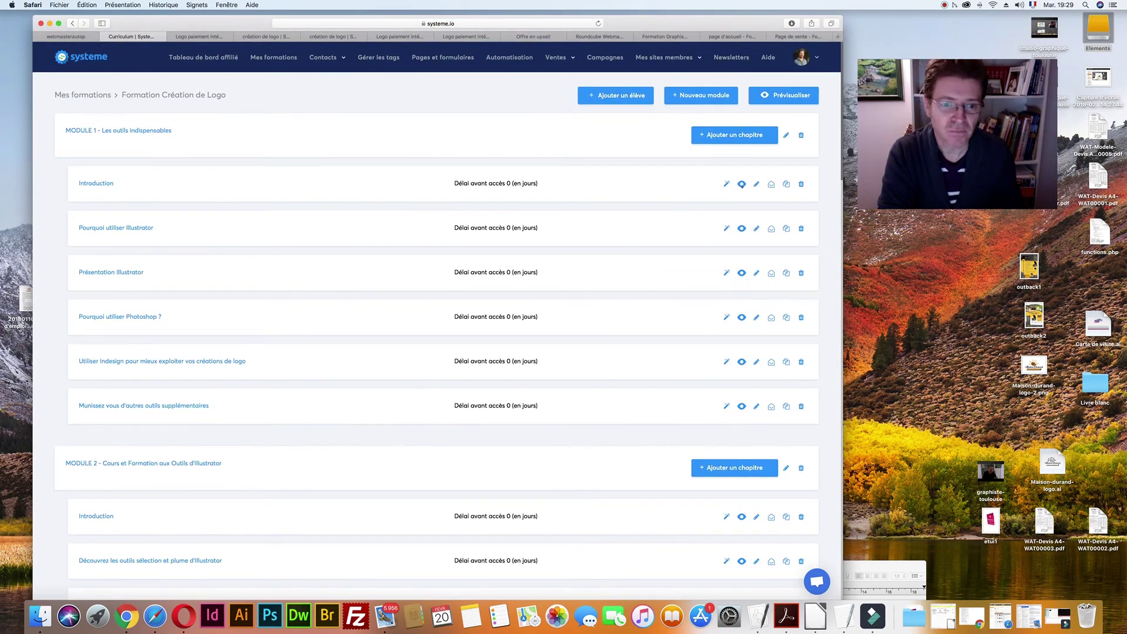
scroll(613, 262, "down", 10)
scroll(614, 263, "down", 8)
scroll(614, 263, "up", 10)
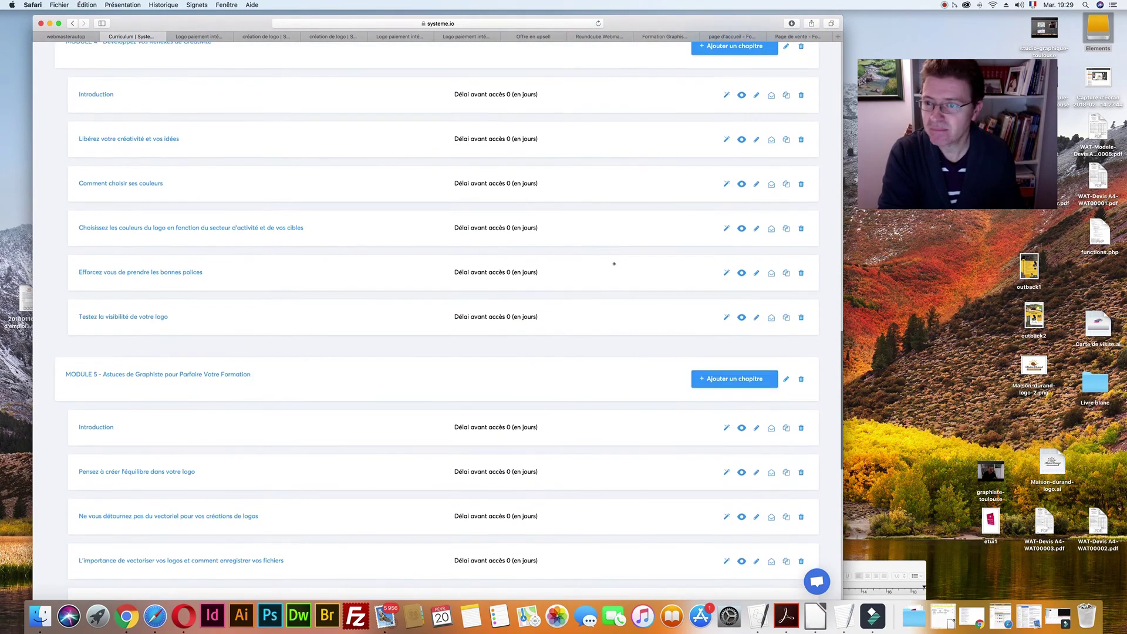
left_click(742, 223)
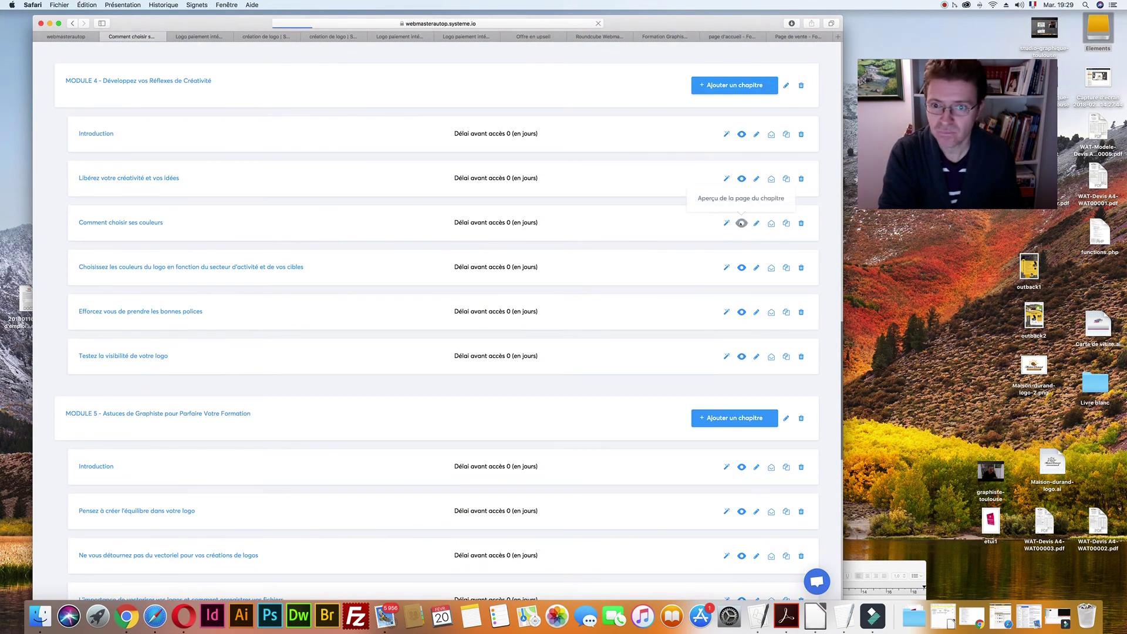
scroll(247, 201, "down", 2)
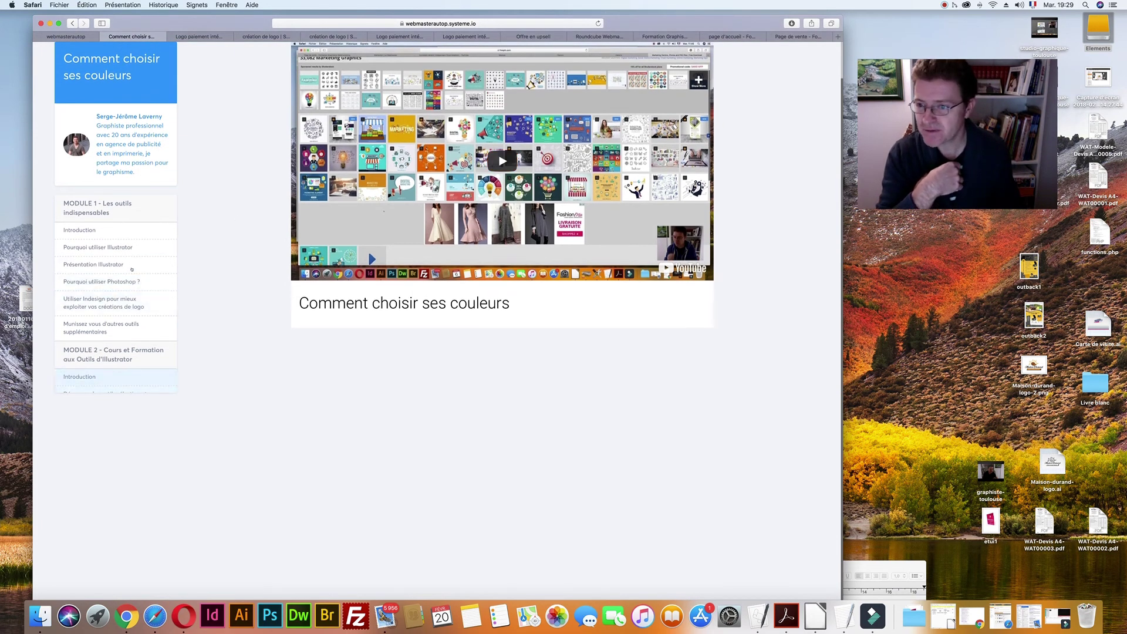
scroll(105, 281, "up", 2)
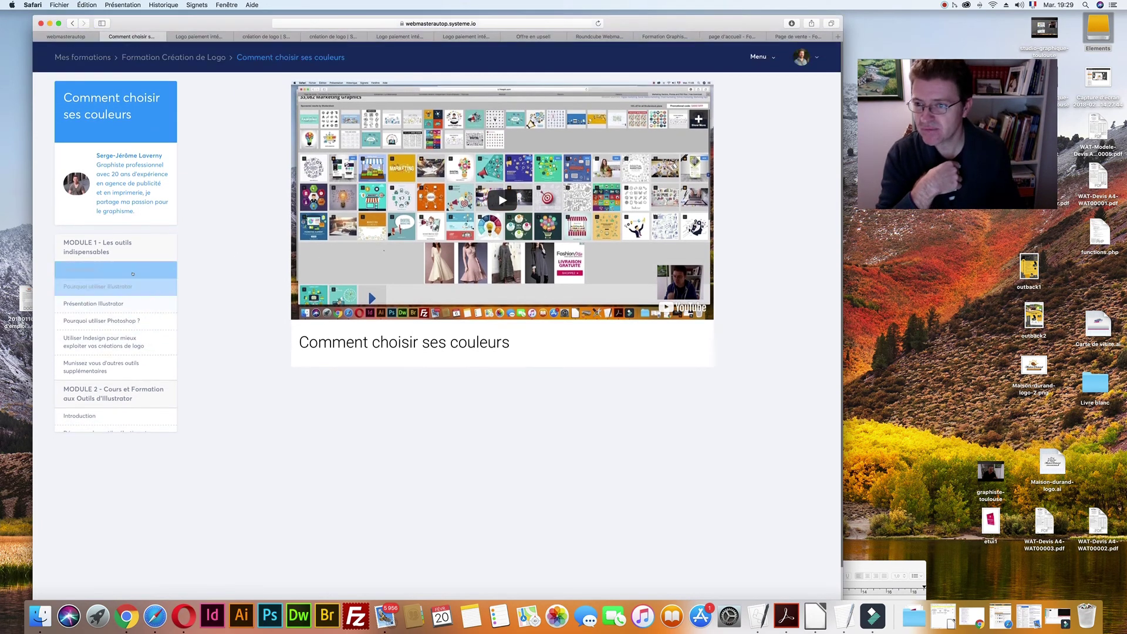
Step: Open Formation Création de Logo from Mes formations and review its student-facing chapter list through Module 7
left_click(90, 57)
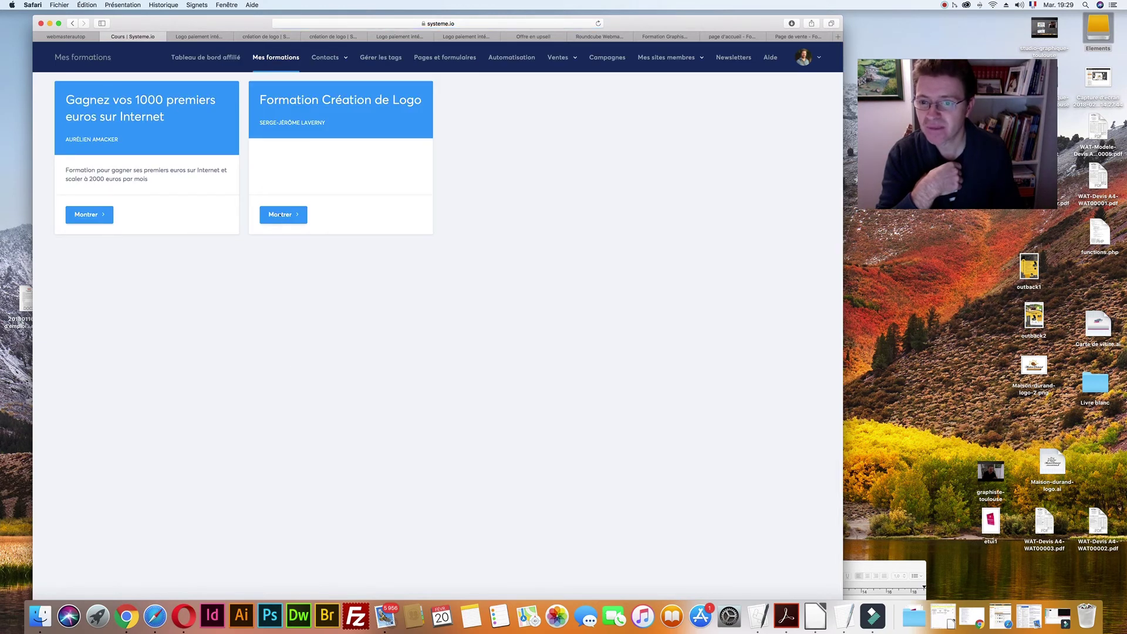
left_click(280, 214)
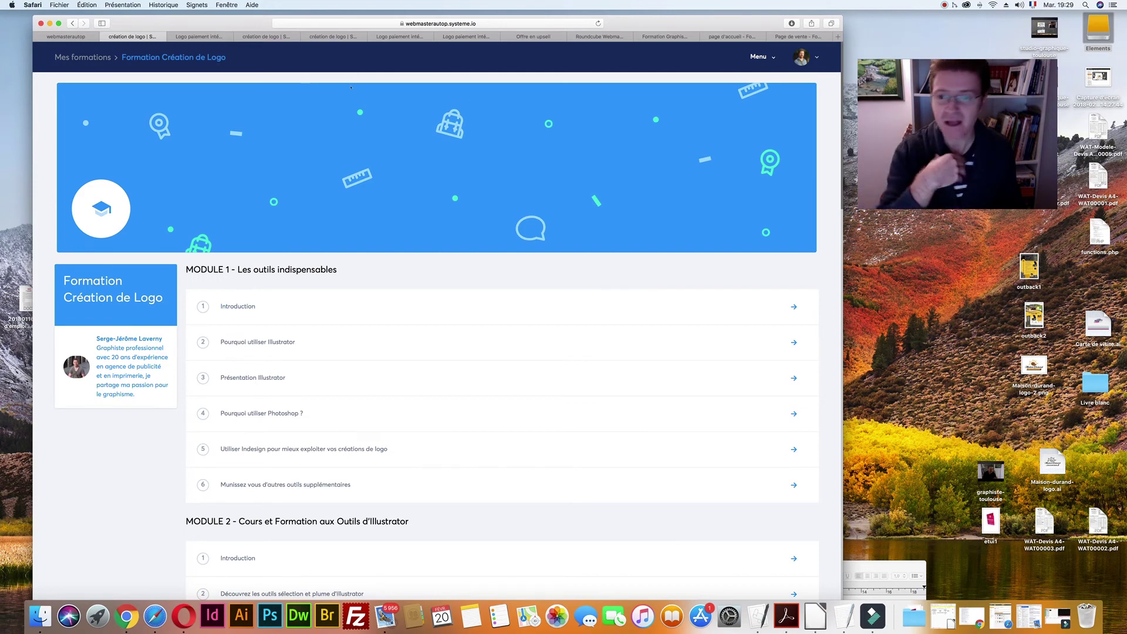
scroll(491, 228, "down", 5)
scroll(490, 228, "down", 15)
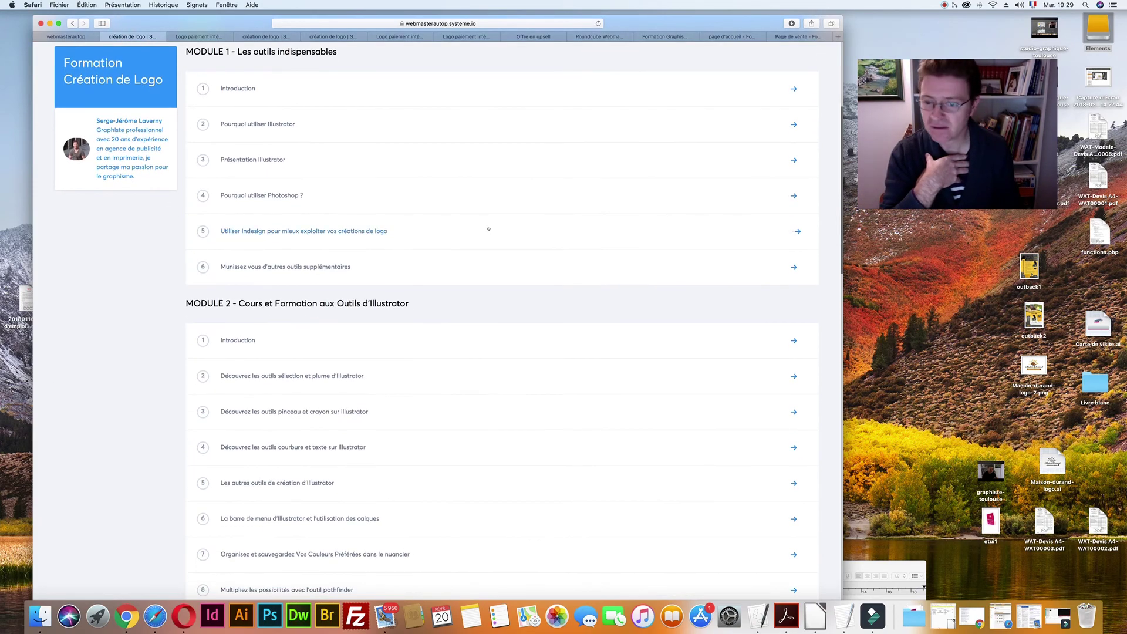
scroll(488, 229, "down", 20)
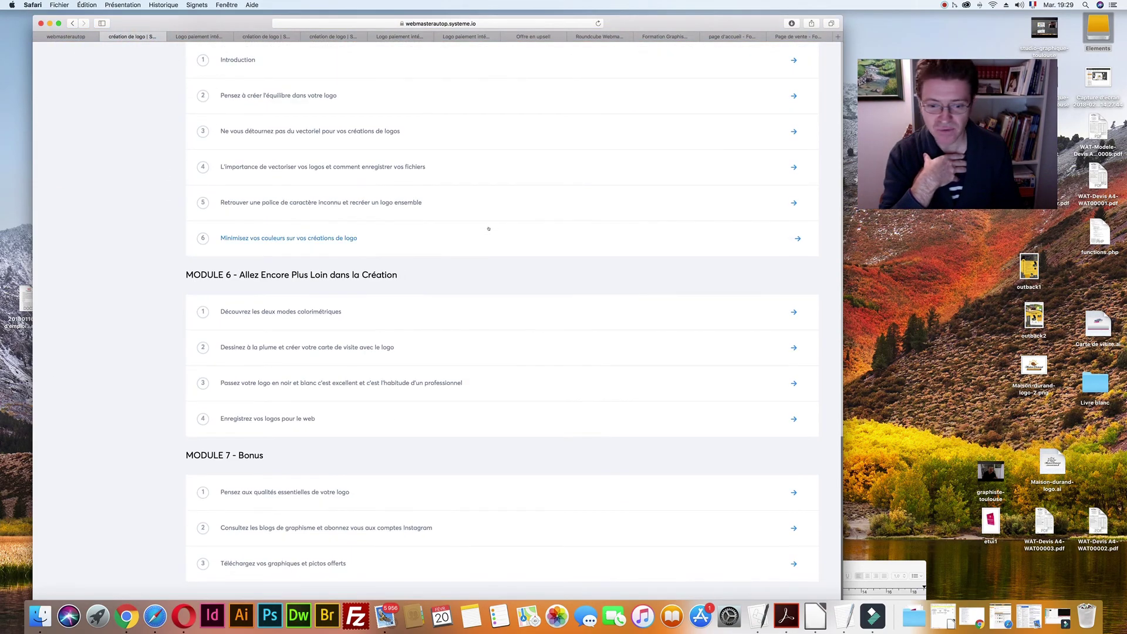
scroll(488, 230, "up", 20)
scroll(488, 230, "up", 5)
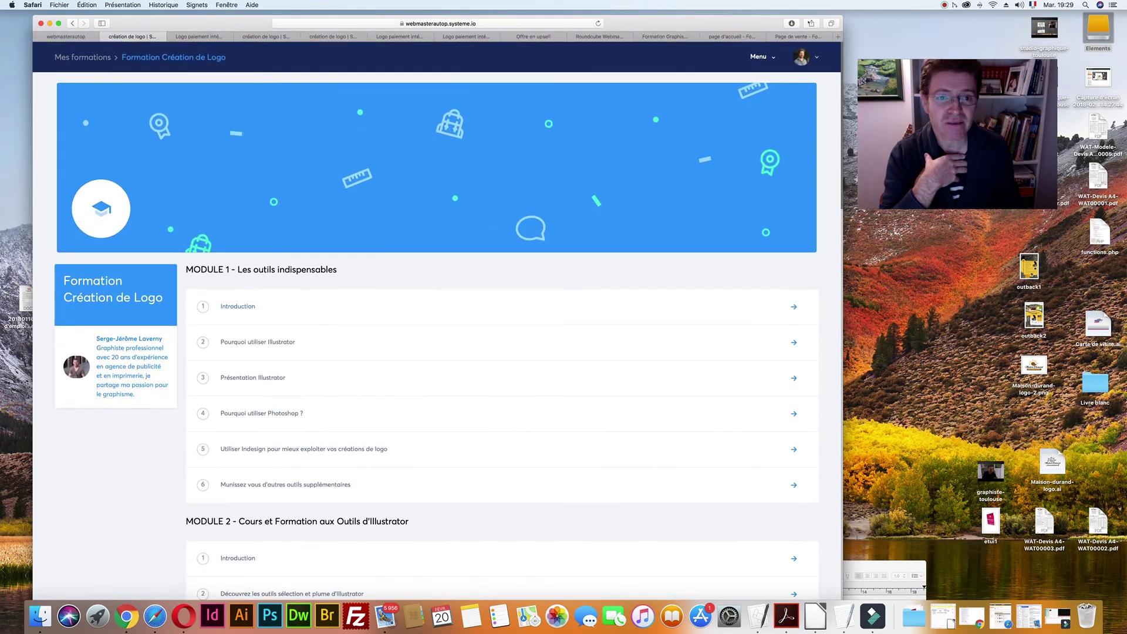
Step: View the automation rules, and open a blank newsletter to examine its sender, body and tag settings
left_click(773, 59)
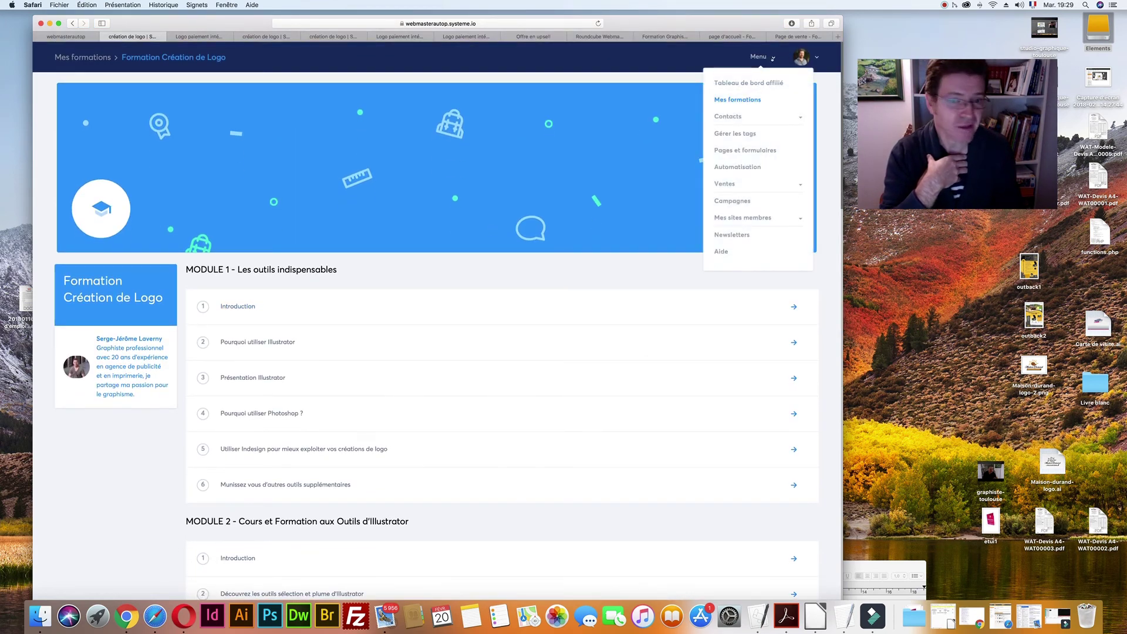
left_click(732, 167)
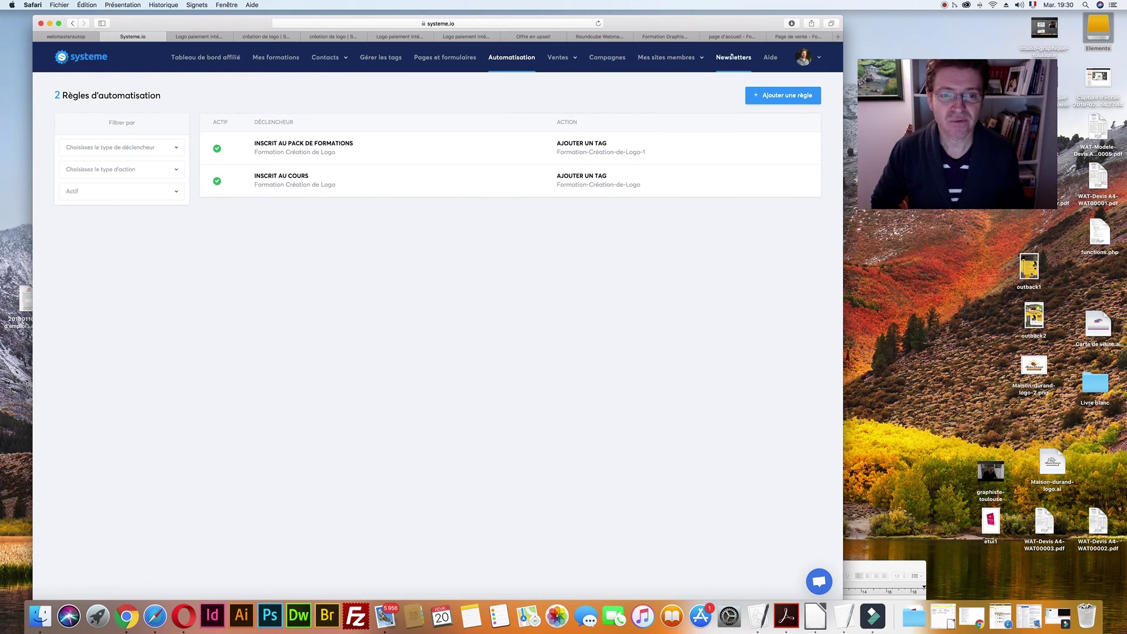
left_click(731, 57)
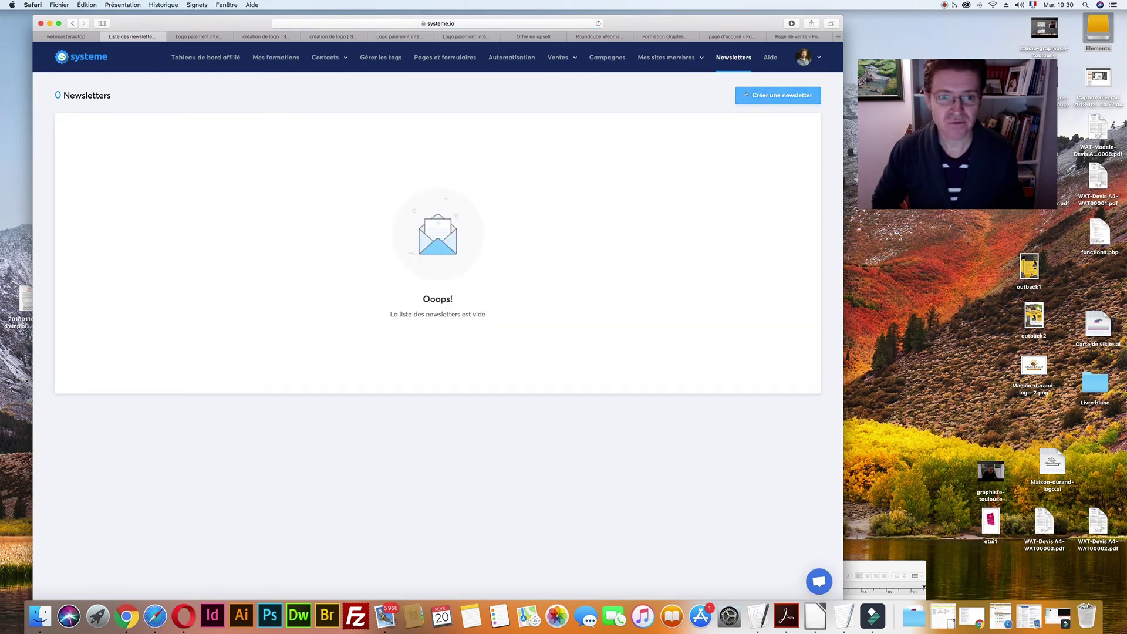
left_click(746, 94)
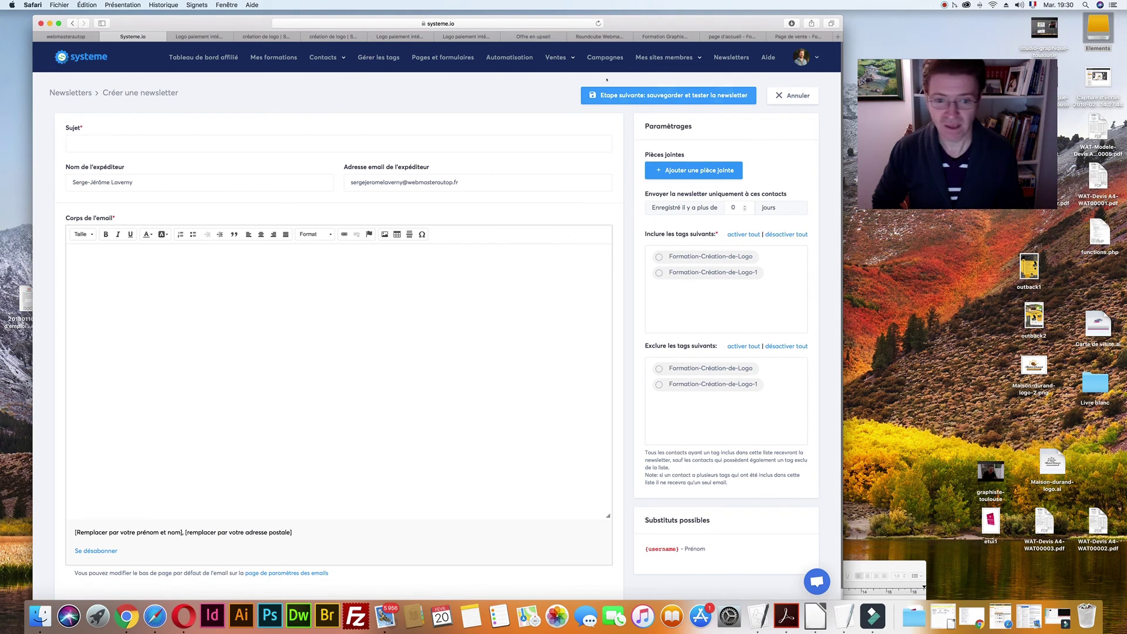
scroll(577, 291, "down", 1)
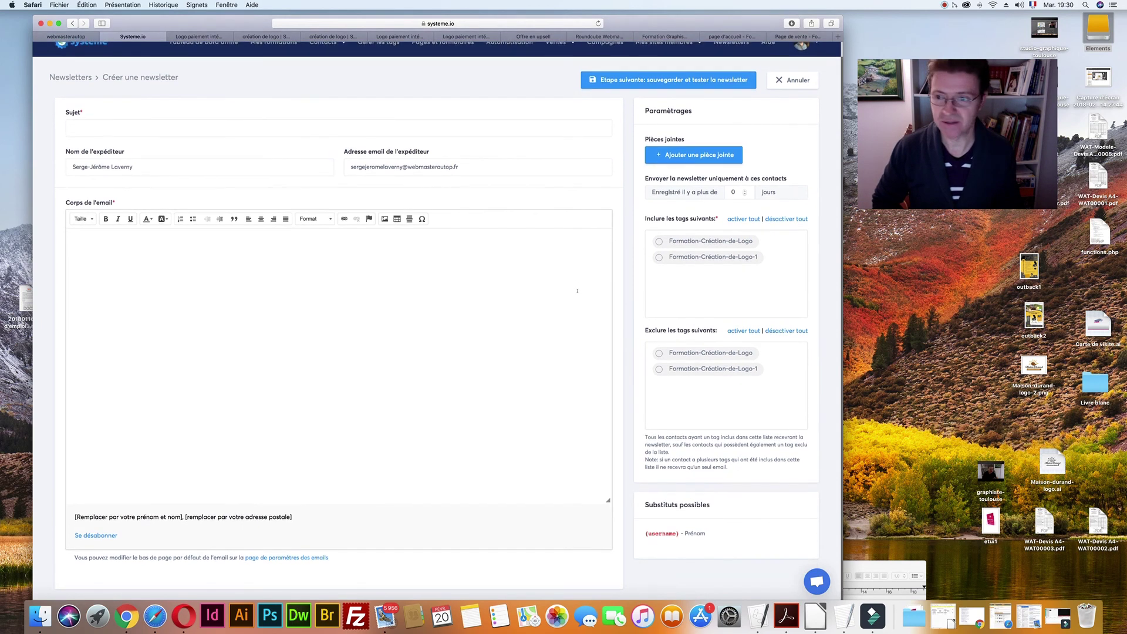
scroll(577, 291, "up", 1)
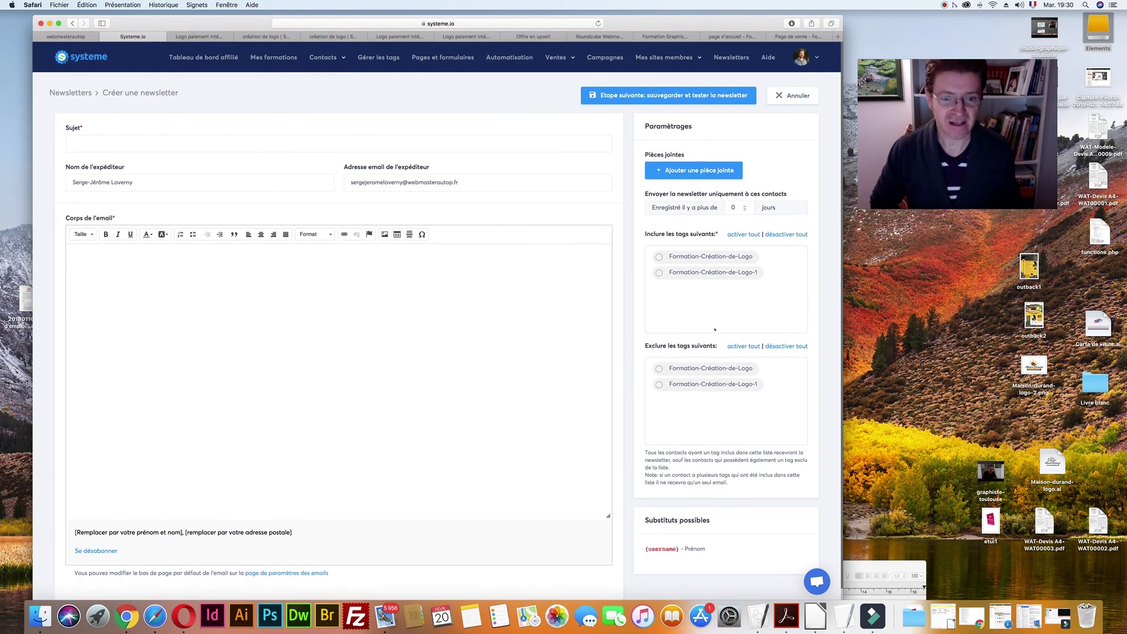
Step: Return to the list of campaigns and view the campaign creation form without saving a new campaign
mouse_move(624, 57)
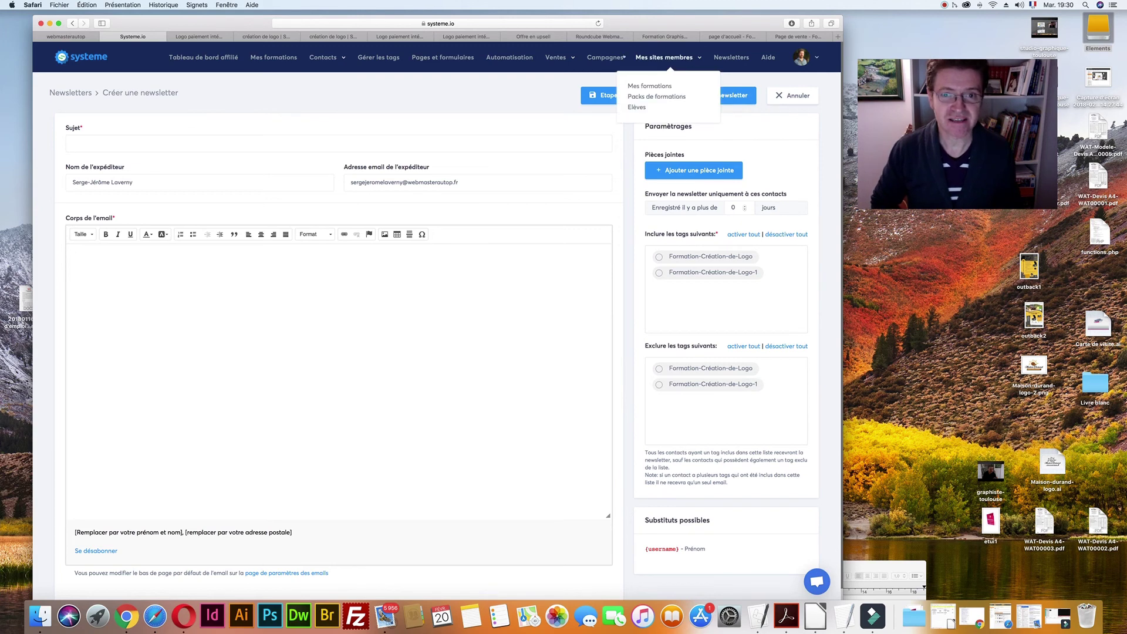
left_click(604, 57)
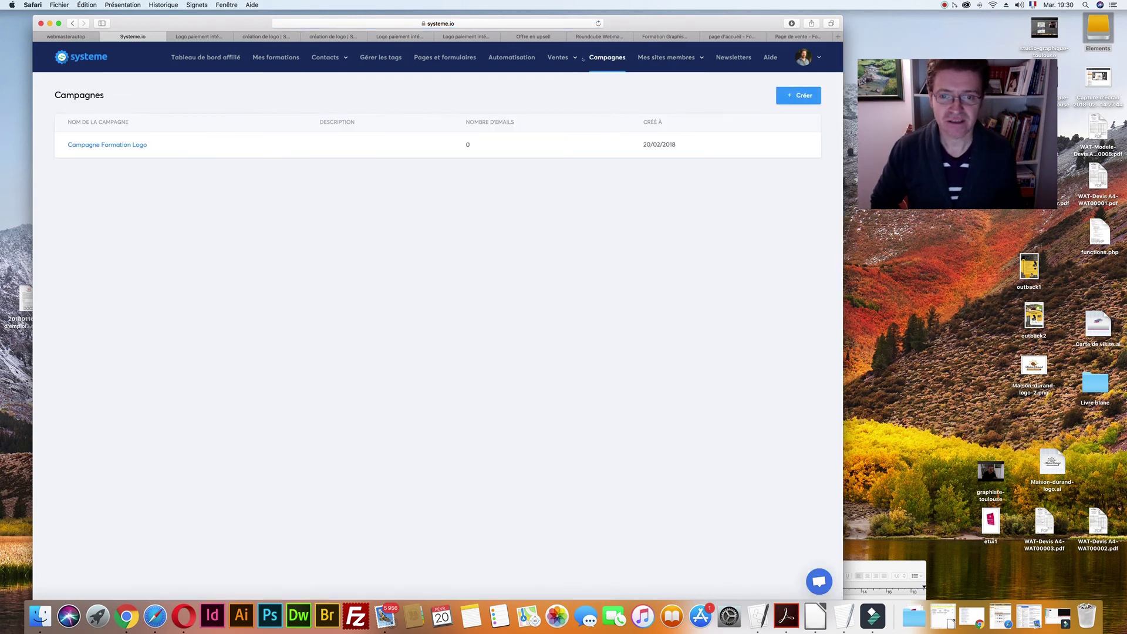
left_click(798, 92)
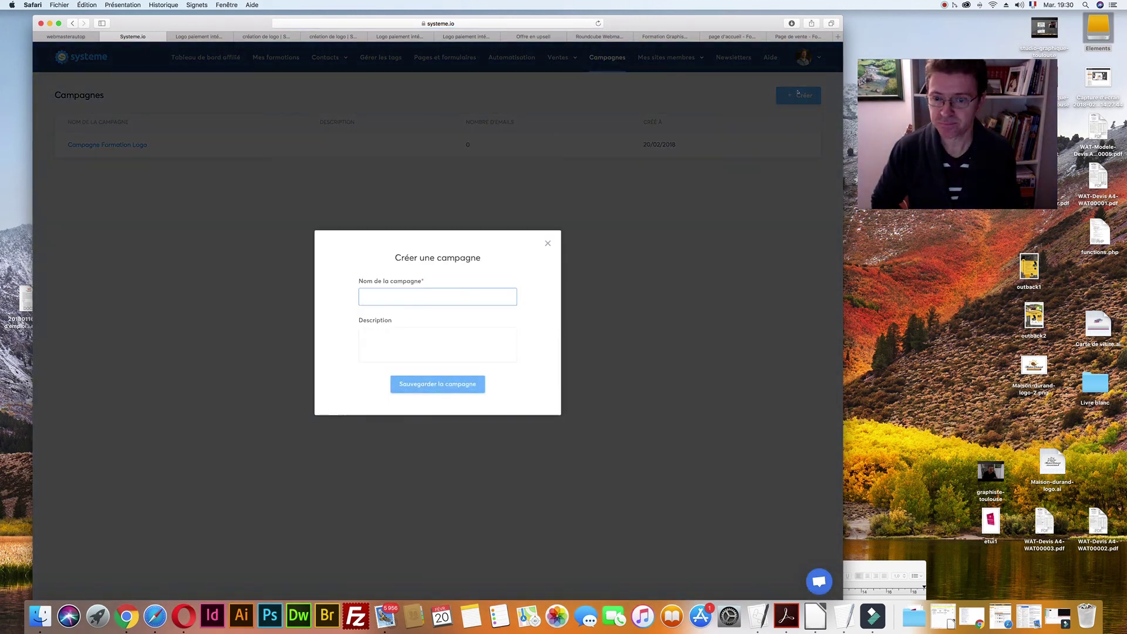
left_click(548, 243)
mouse_move(568, 56)
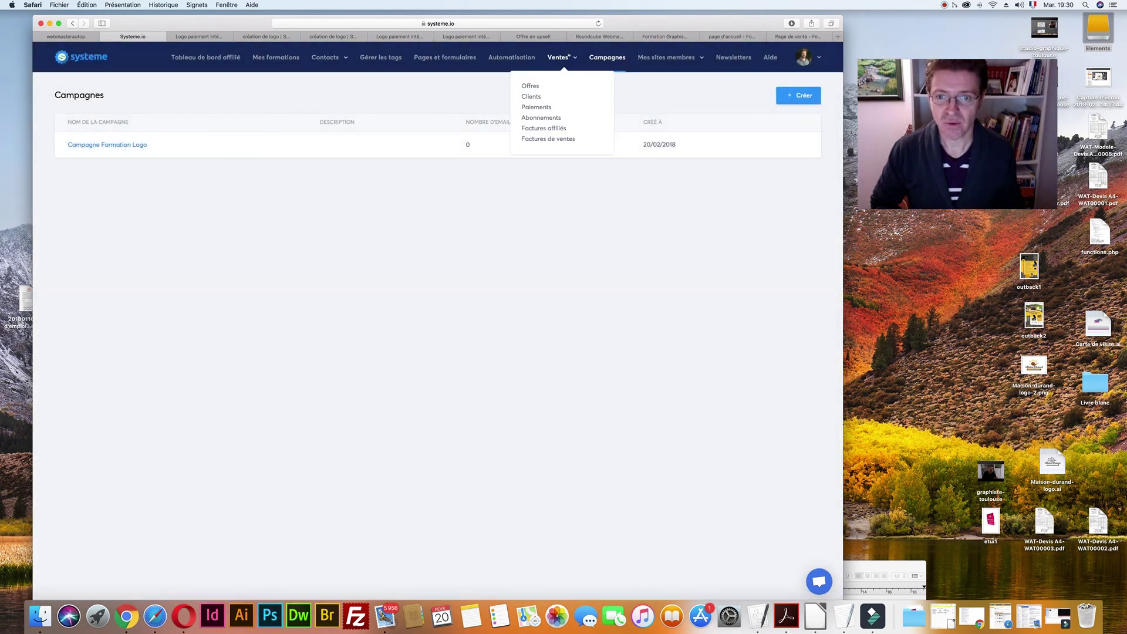